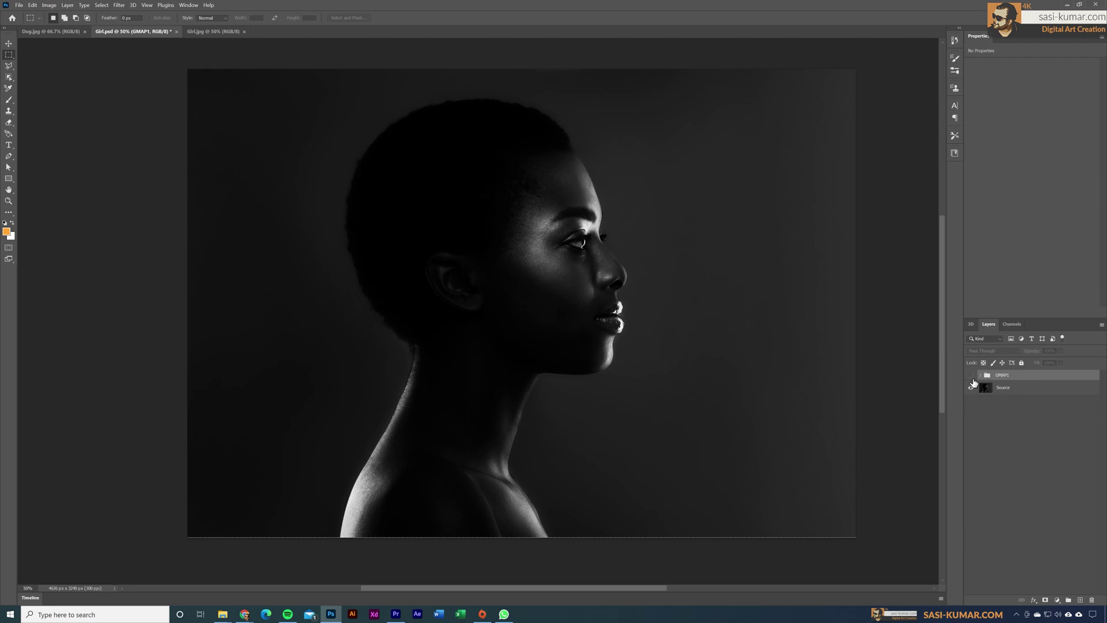
Turn on the GMAP1 group's visibility to preview the finished gradient-map look
{"action": "left_click", "coordinate": [971, 375]}
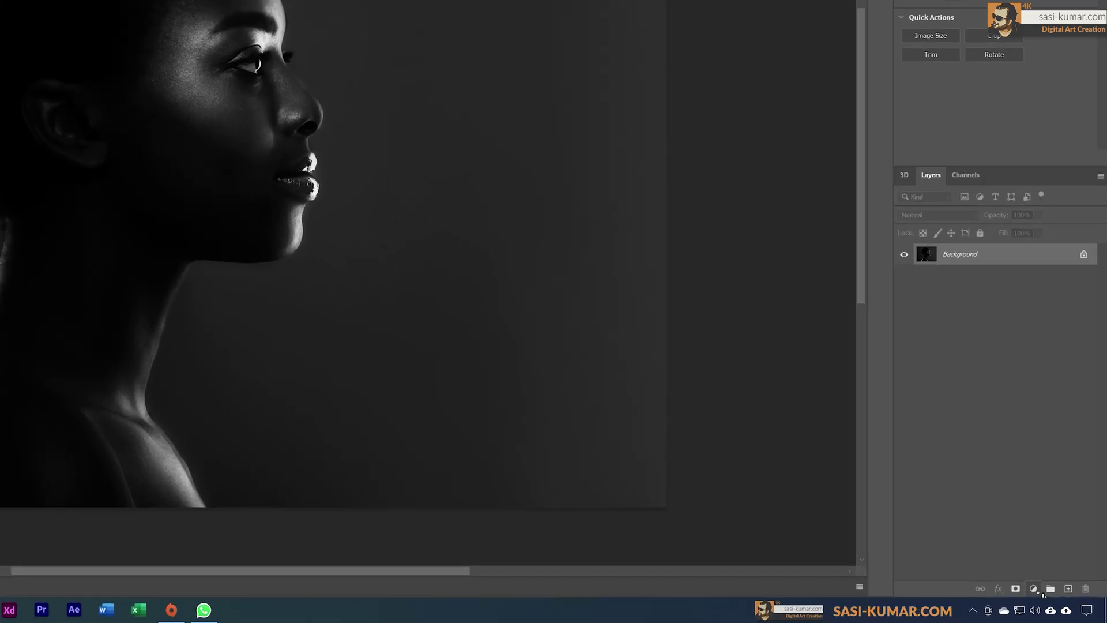
Add a Levels 1 adjustment with midtones at 1.28 and the white input pulled in to 245
{"action": "left_click", "coordinate": [1035, 588]}
{"action": "left_click", "coordinate": [1035, 587]}
{"action": "left_click", "coordinate": [1035, 587]}
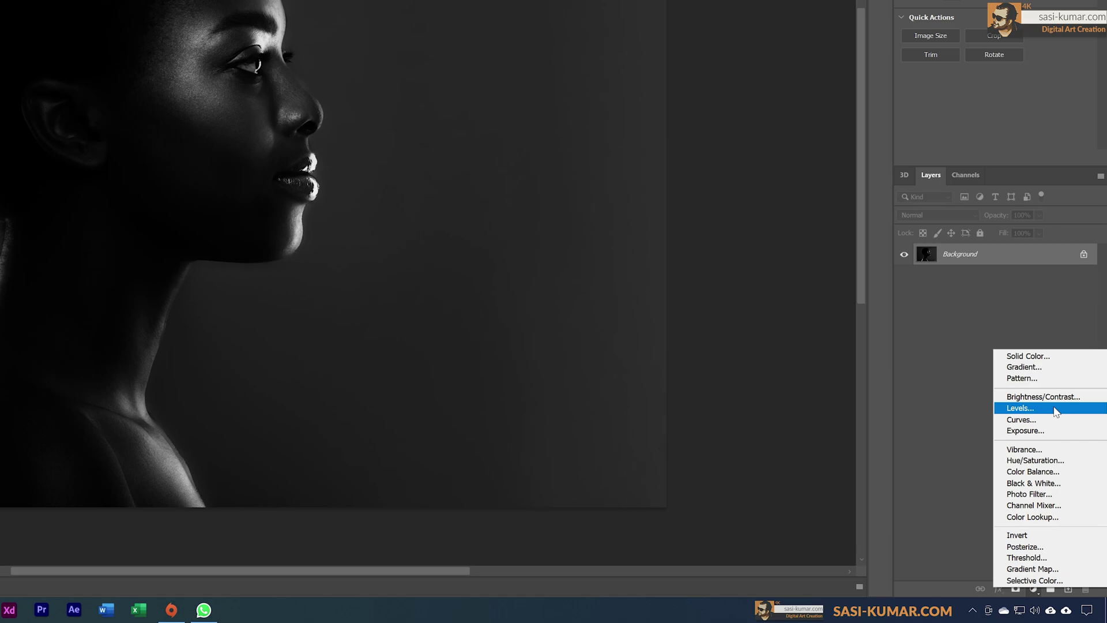
{"action": "left_click", "coordinate": [1055, 409]}
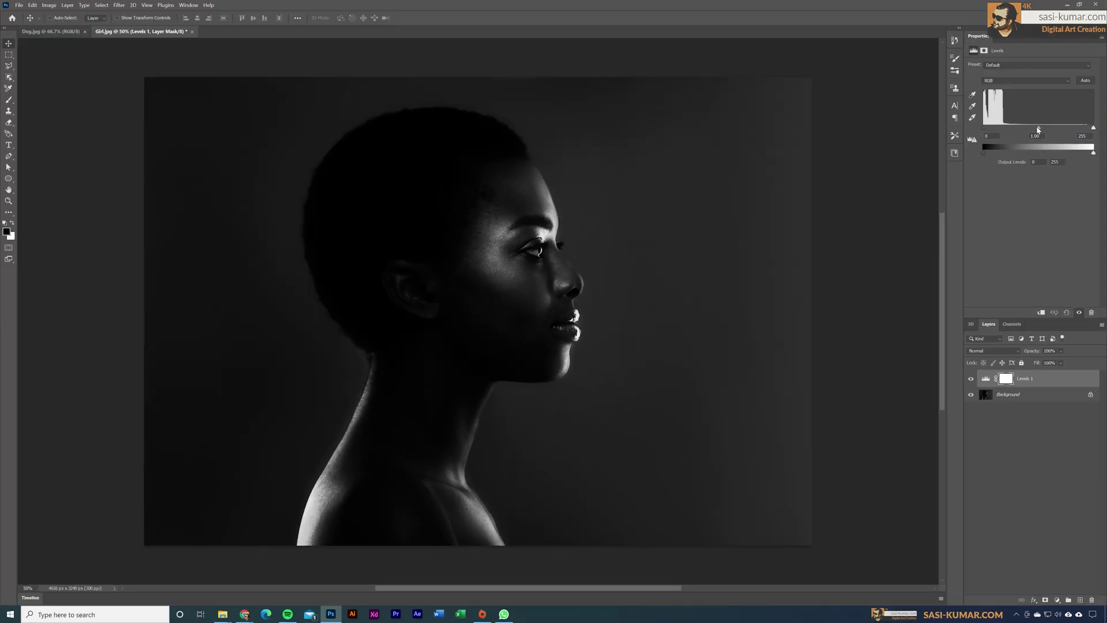
{"action": "left_click_drag", "start_coordinate": [1038, 131], "coordinate": [1029, 130]}
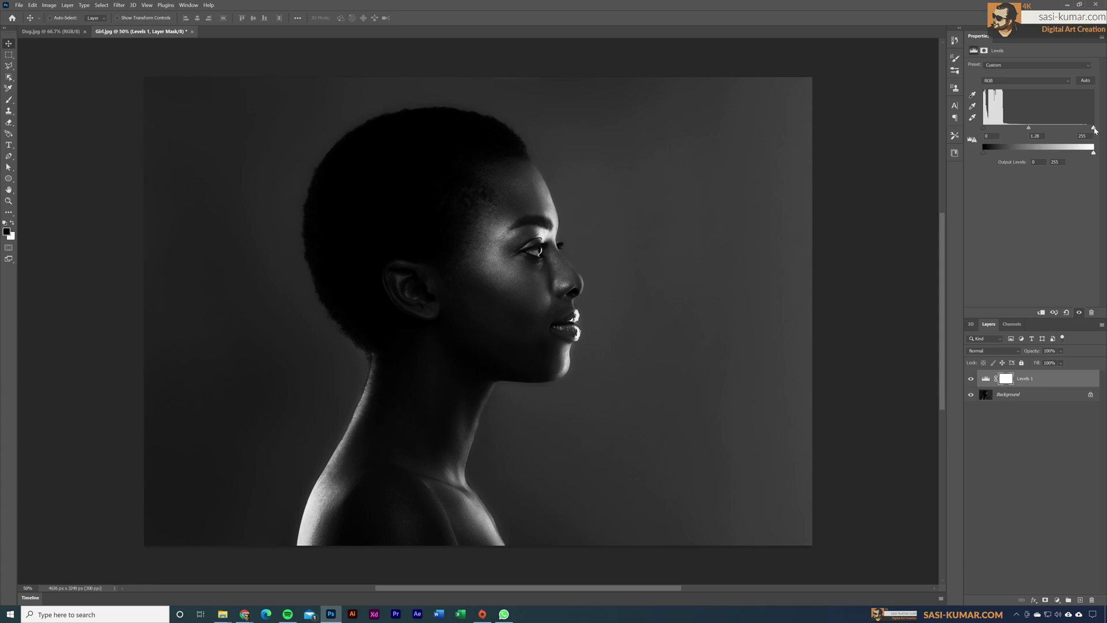
{"action": "left_click_drag", "start_coordinate": [1093, 130], "coordinate": [1090, 132]}
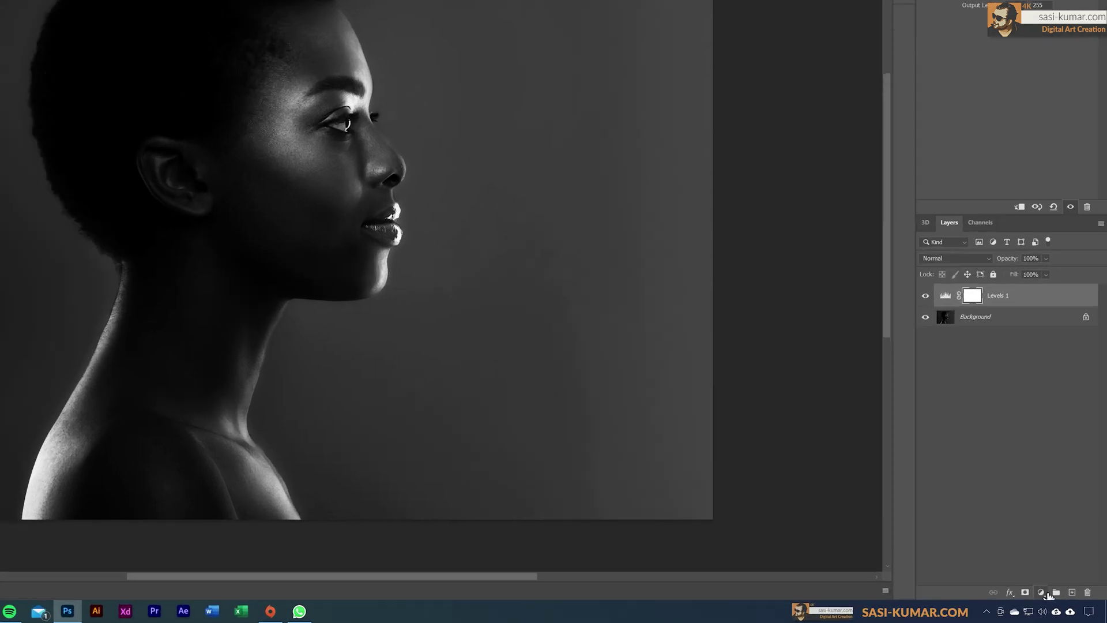
{"action": "left_click", "coordinate": [1058, 599]}
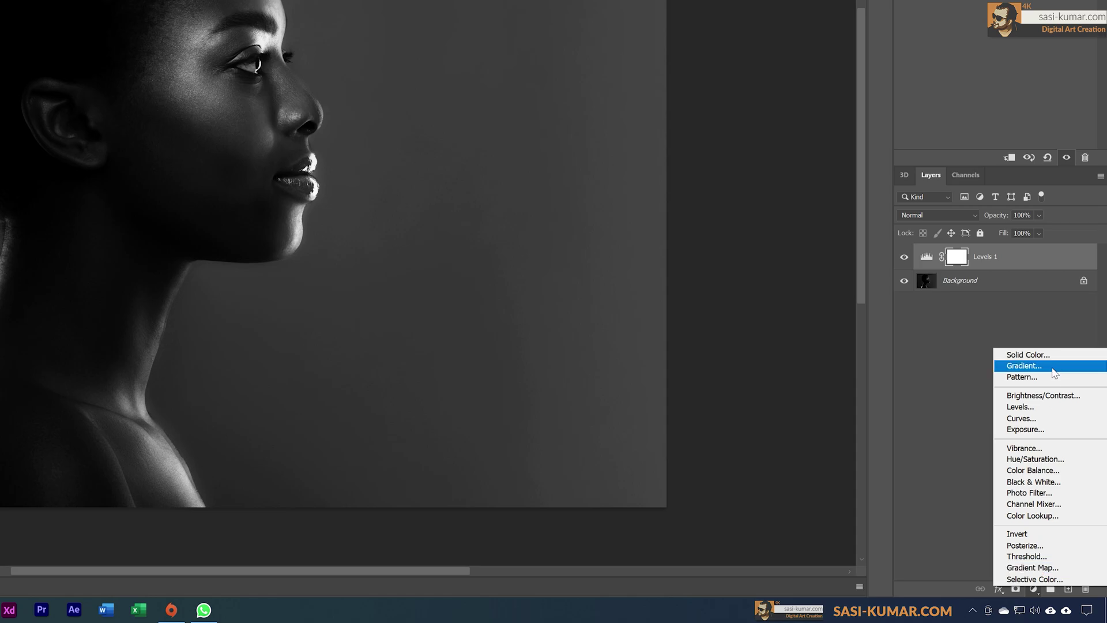
Add a Gradient Map 1 layer above Levels 1, zoom in, and open its black-to-white gradient
{"action": "left_click", "coordinate": [1032, 568]}
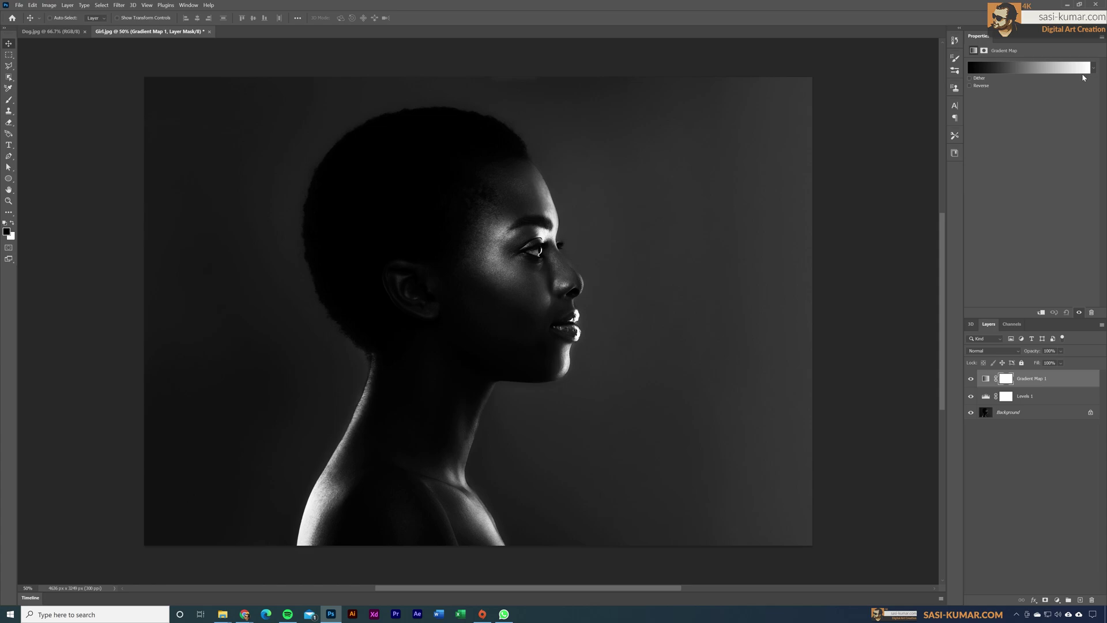
{"action": "key", "text": "ctrl+plus"}
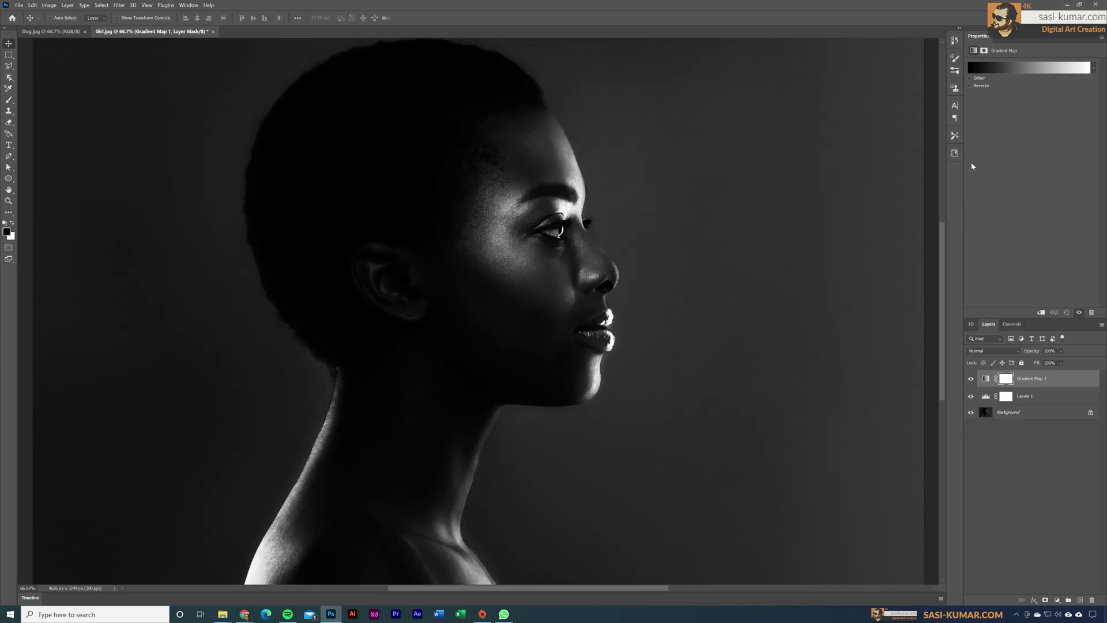
{"action": "left_click", "coordinate": [1004, 71]}
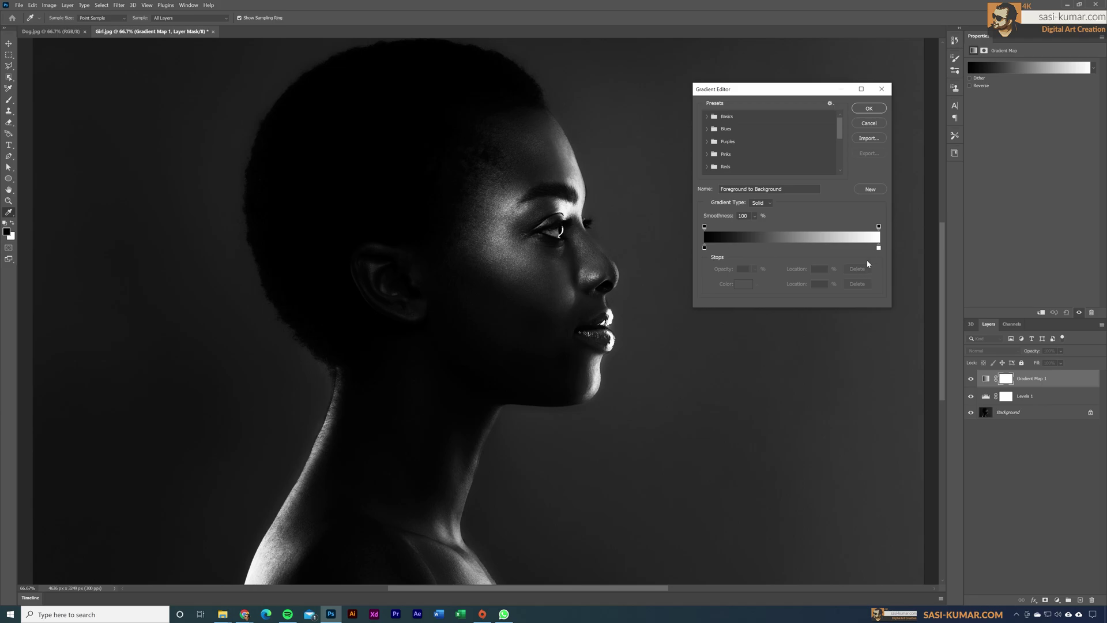
Change the gradient's right highlight stop to bright yellow fbe02a
{"action": "double_click", "coordinate": [878, 249]}
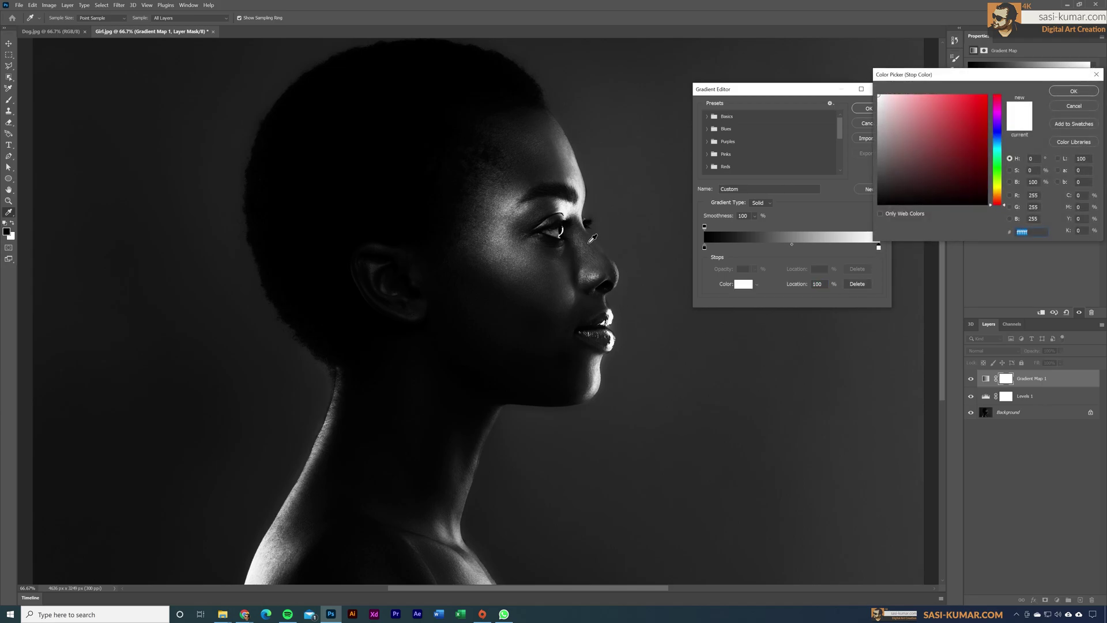
{"action": "left_click", "coordinate": [999, 187]}
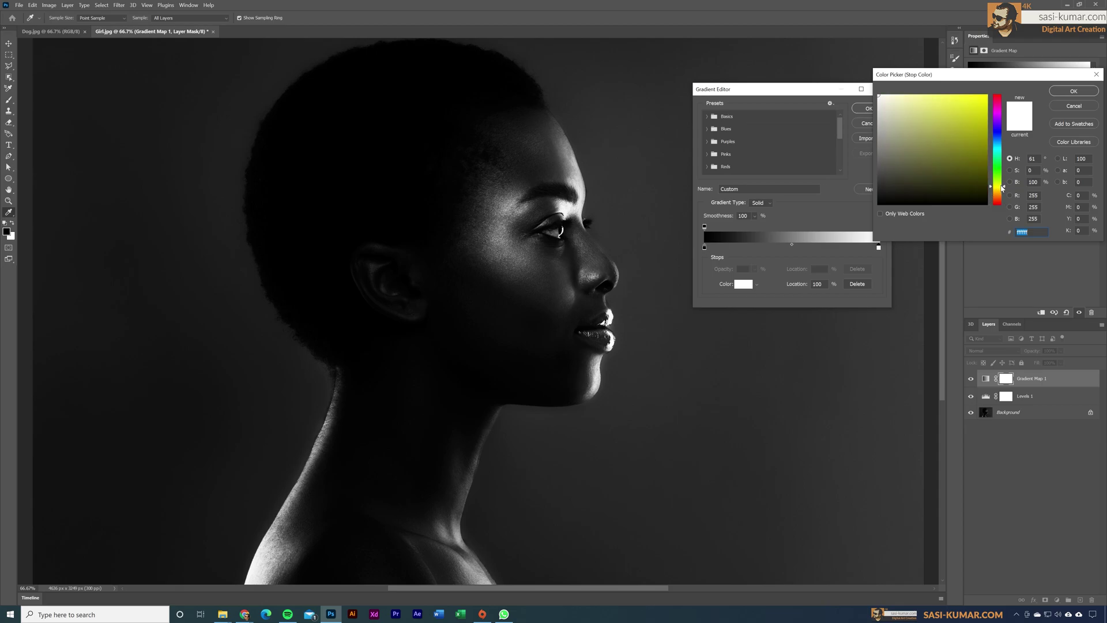
{"action": "left_click_drag", "start_coordinate": [1002, 187], "coordinate": [1002, 190]}
{"action": "left_click", "coordinate": [985, 102]}
{"action": "left_click_drag", "start_coordinate": [985, 102], "coordinate": [974, 101]}
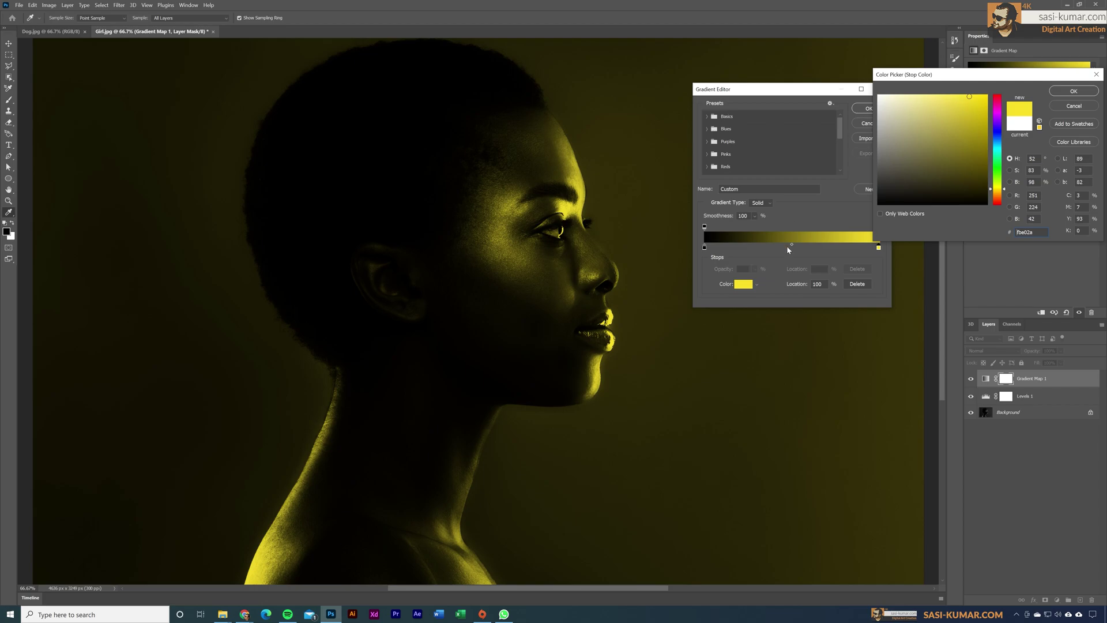
{"action": "left_click", "coordinate": [1072, 92]}
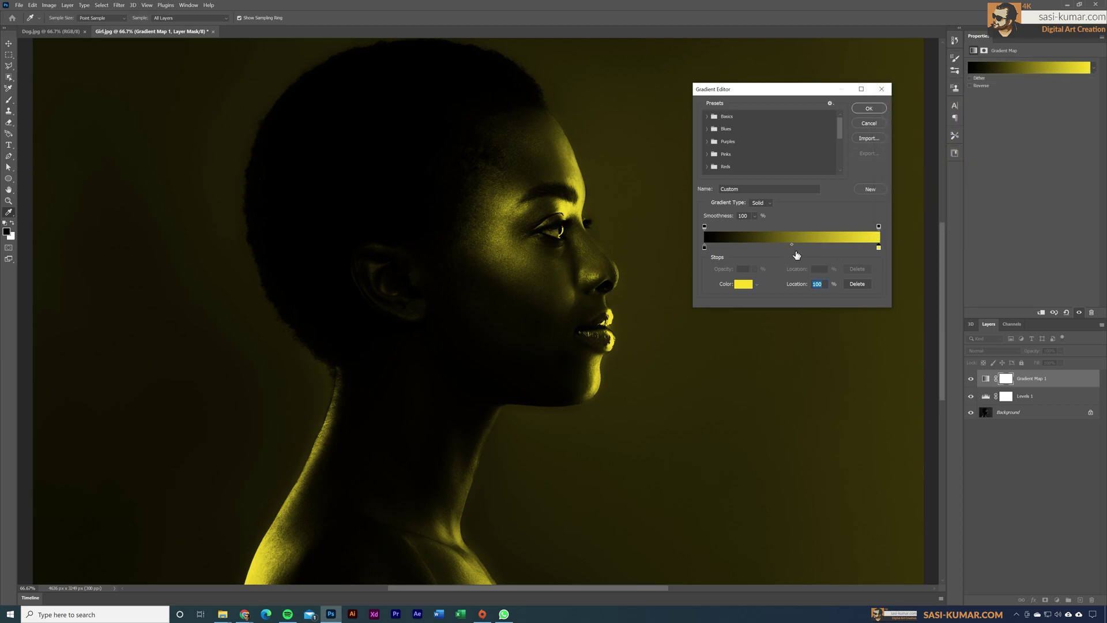
Add a new colour stop at 49% and begin editing its colour
{"action": "left_click", "coordinate": [793, 251]}
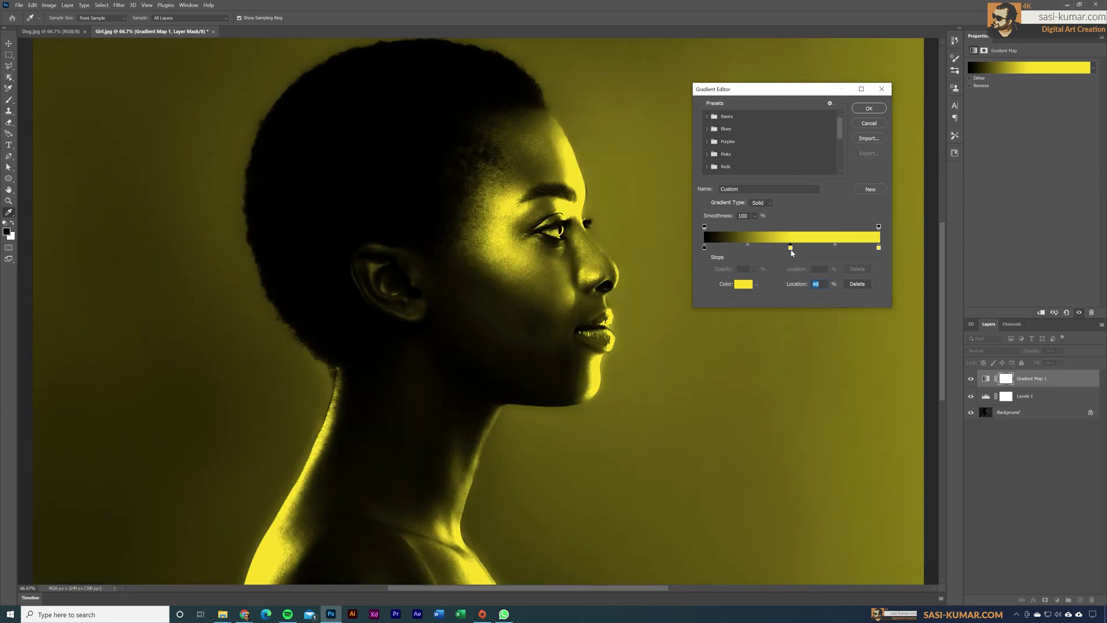
{"action": "double_click", "coordinate": [791, 251]}
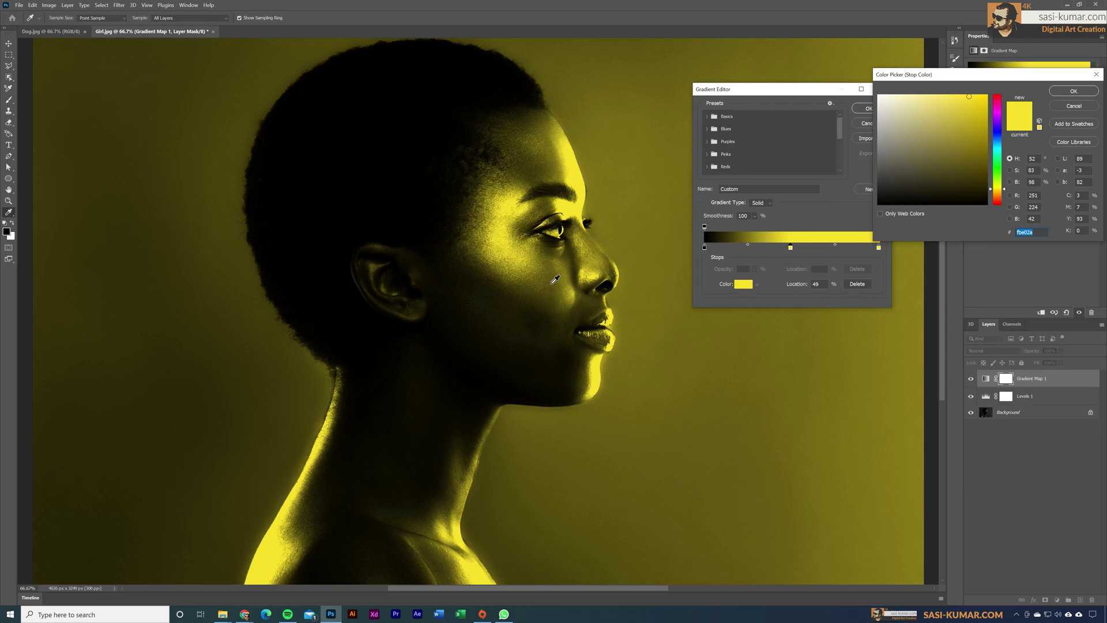
{"action": "left_click", "coordinate": [998, 203]}
Make the middle stop red d71919 and the shadow stop navy 140b58, then apply the gradient
{"action": "left_click_drag", "start_coordinate": [969, 123], "coordinate": [983, 103]}
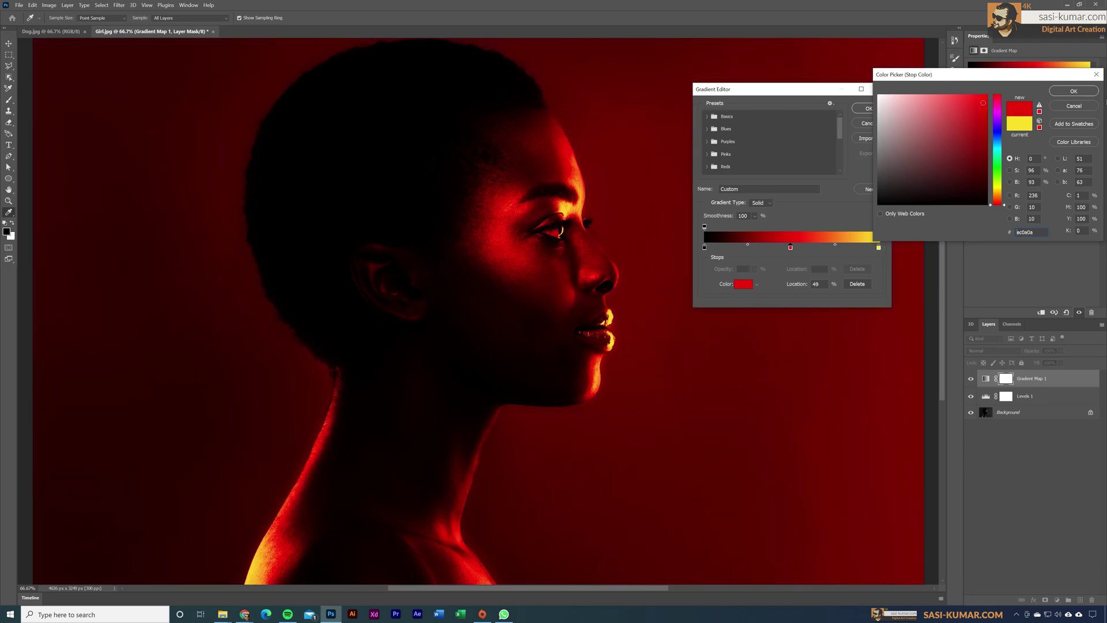
{"action": "left_click", "coordinate": [1074, 93]}
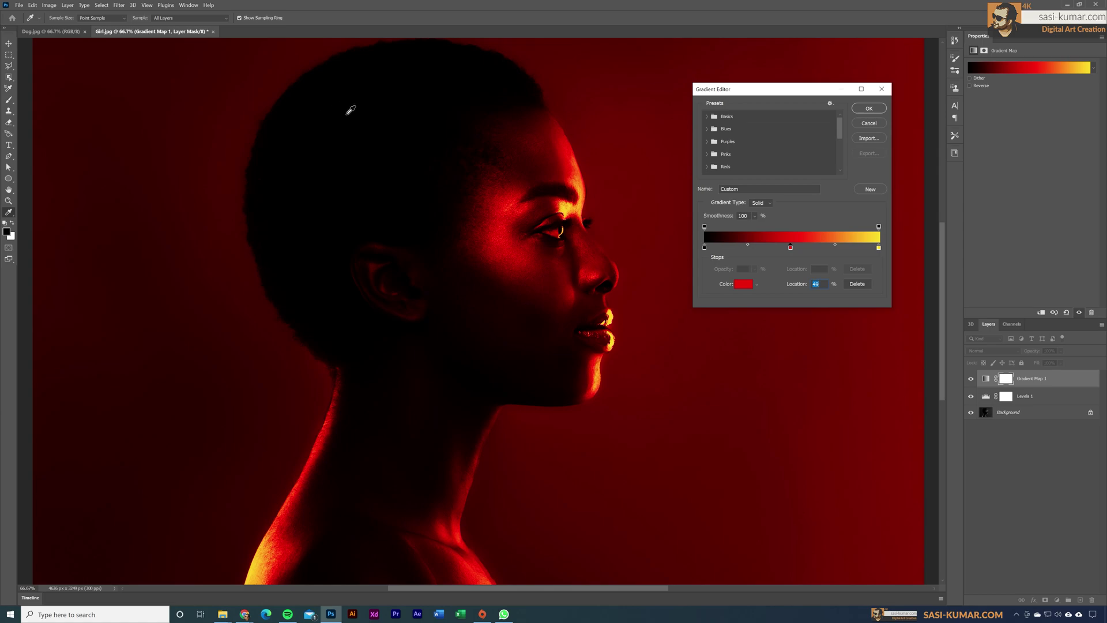
{"action": "double_click", "coordinate": [704, 248]}
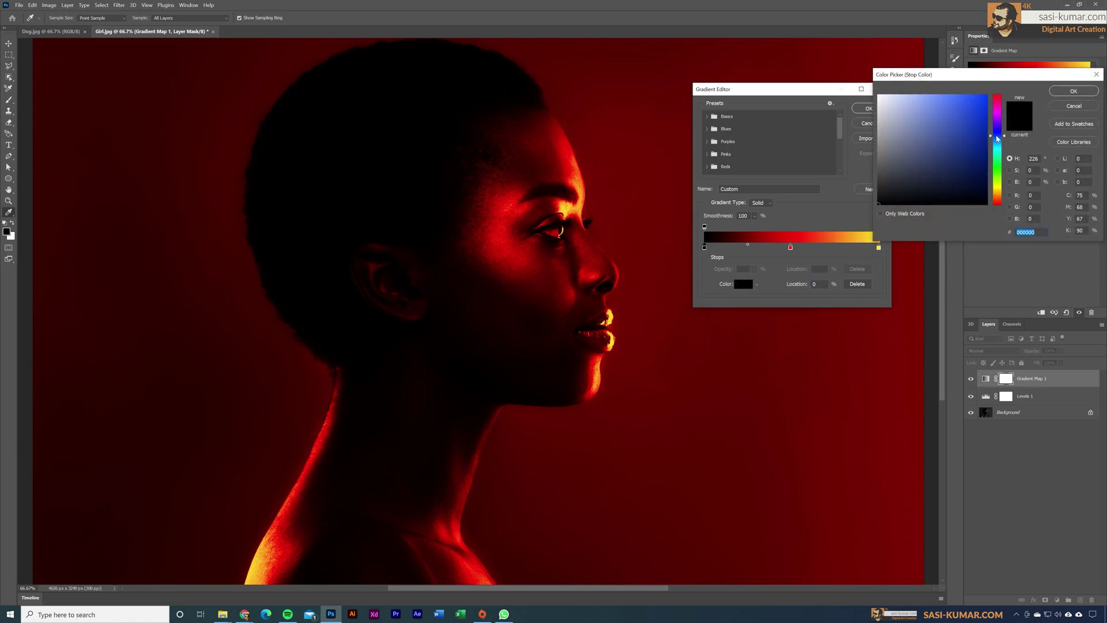
{"action": "left_click", "coordinate": [997, 129]}
{"action": "left_click", "coordinate": [974, 167]}
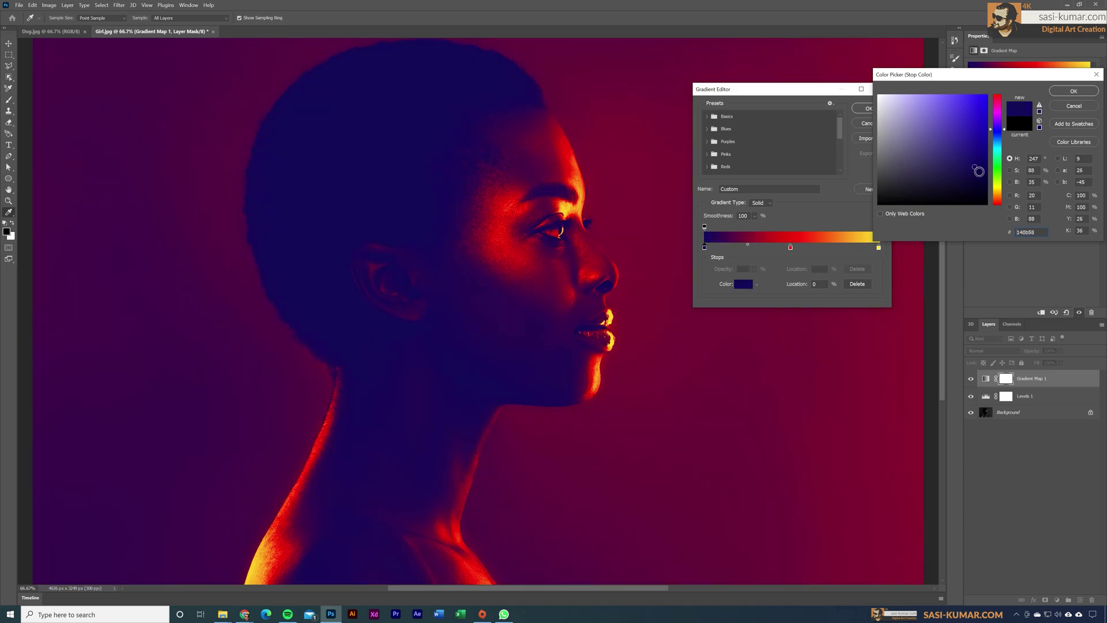
{"action": "left_click", "coordinate": [357, 171]}
{"action": "key", "text": "Return"}
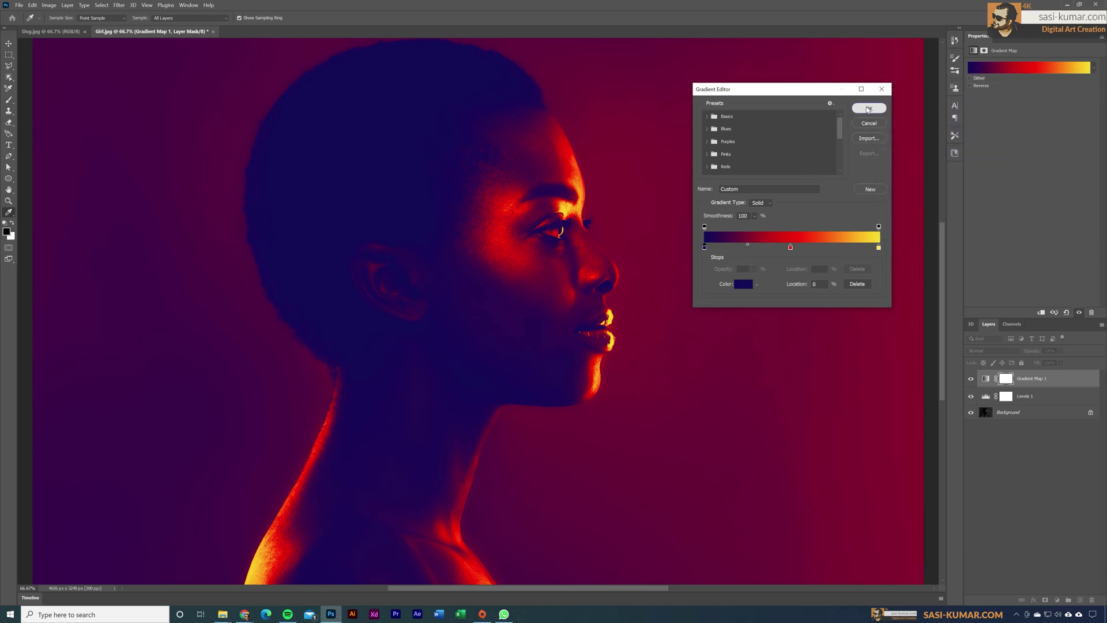
{"action": "left_click", "coordinate": [867, 108]}
{"action": "key", "text": "ctrl+minus"}
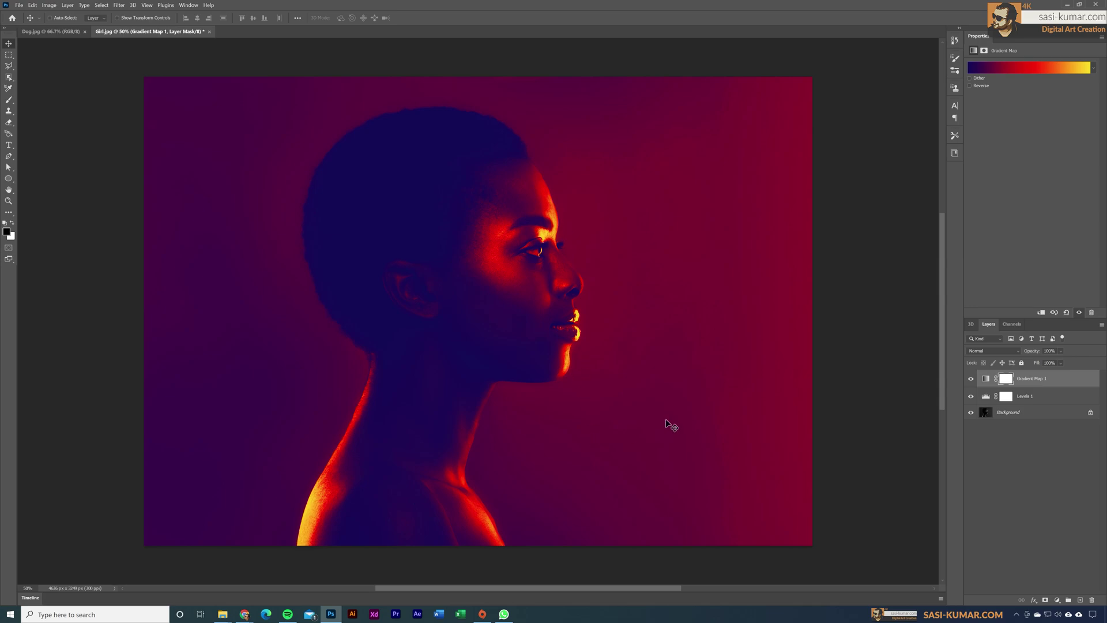
Reopen the gradient and darken the navy shadow stop slightly
{"action": "key", "text": "ctrl+2"}
{"action": "left_click", "coordinate": [1033, 67]}
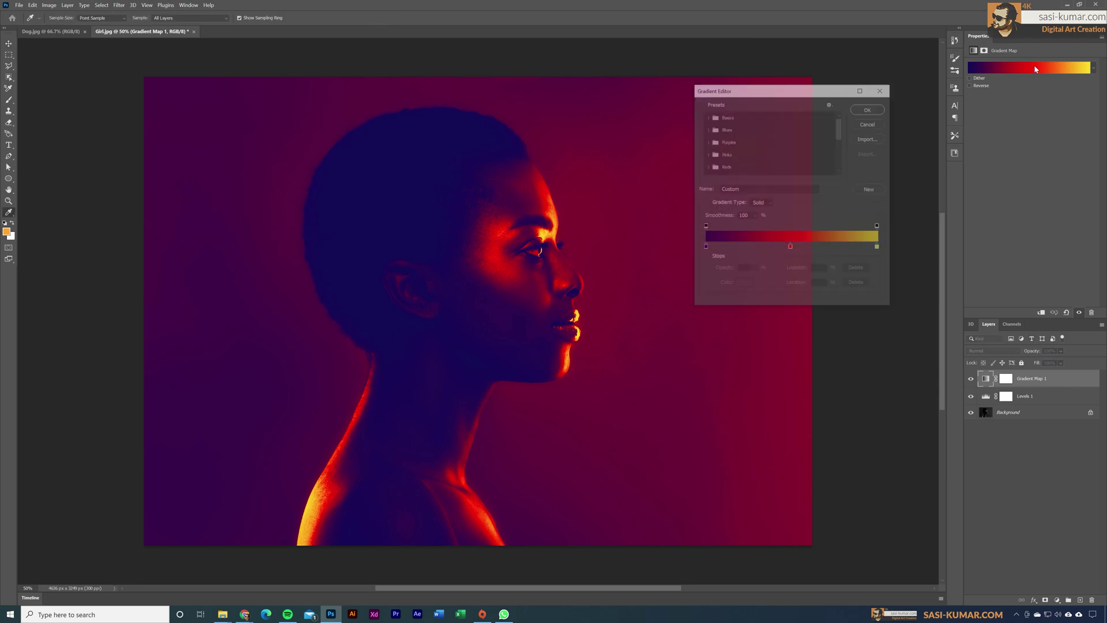
{"action": "double_click", "coordinate": [704, 248]}
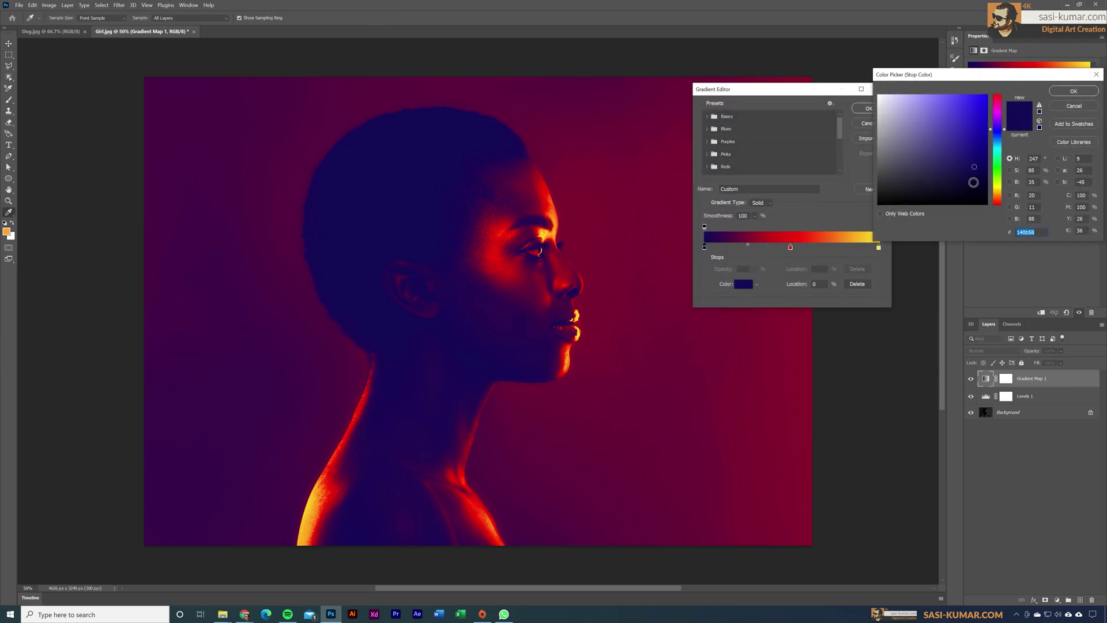
{"action": "left_click", "coordinate": [977, 180]}
{"action": "left_click", "coordinate": [973, 172]}
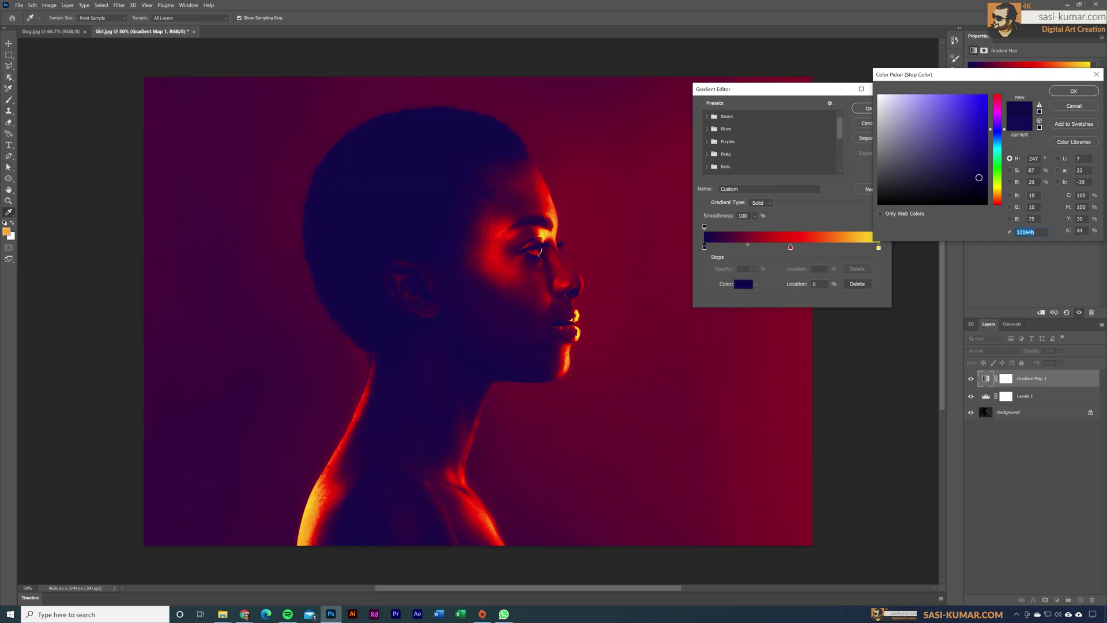
{"action": "left_click", "coordinate": [1074, 91]}
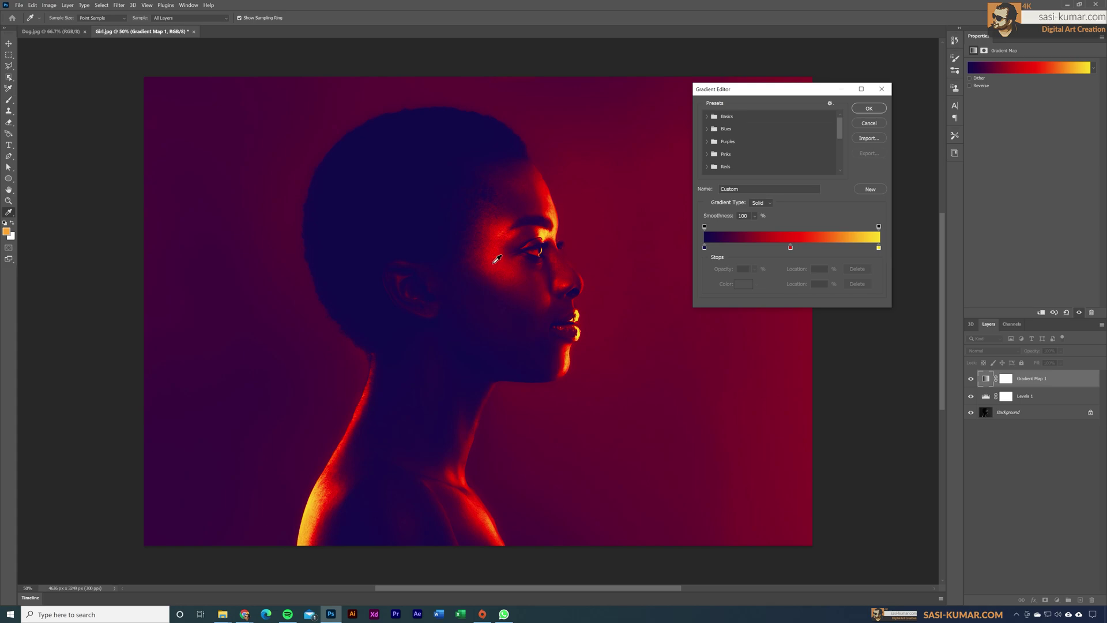
Add a colour stop at 77% and set it to a bright orange
{"action": "left_click", "coordinate": [839, 248]}
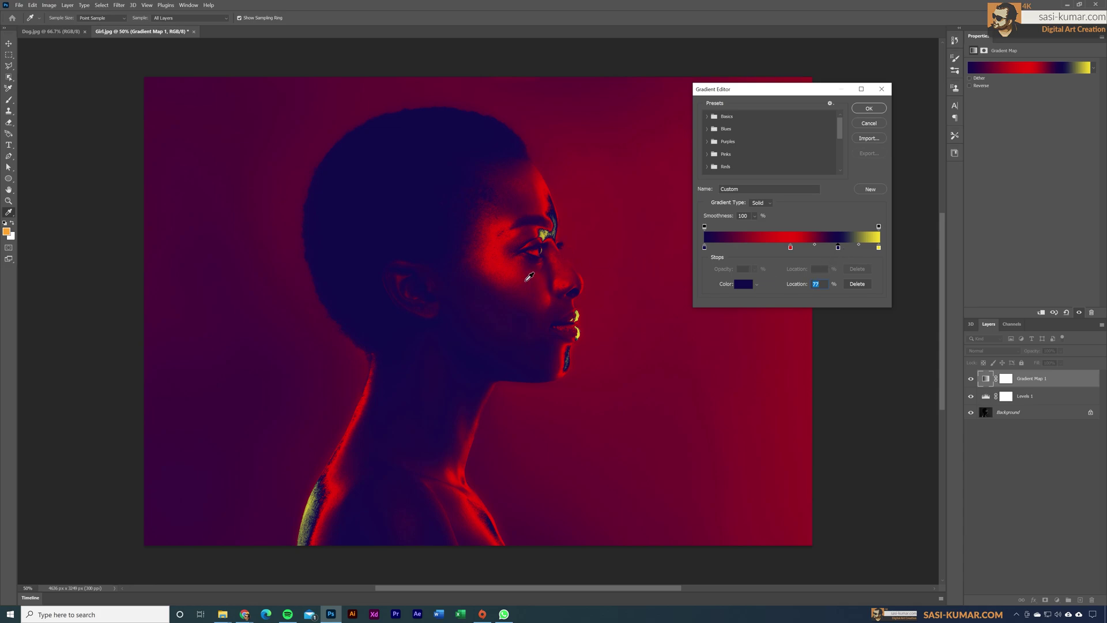
{"action": "double_click", "coordinate": [839, 249]}
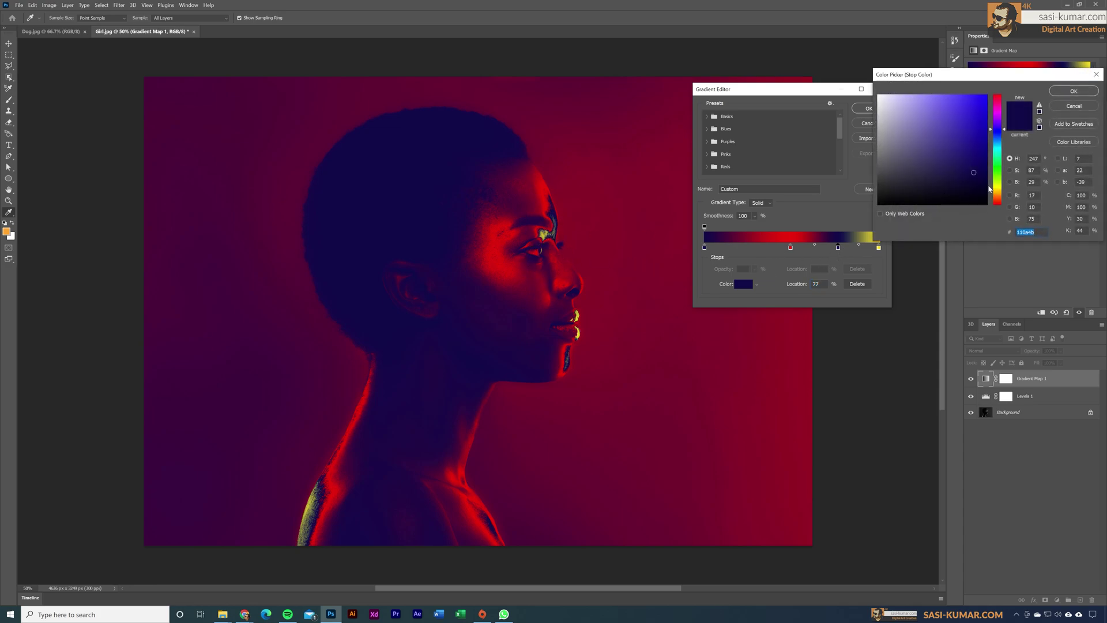
{"action": "left_click", "coordinate": [995, 187]}
{"action": "left_click_drag", "start_coordinate": [980, 159], "coordinate": [971, 97]}
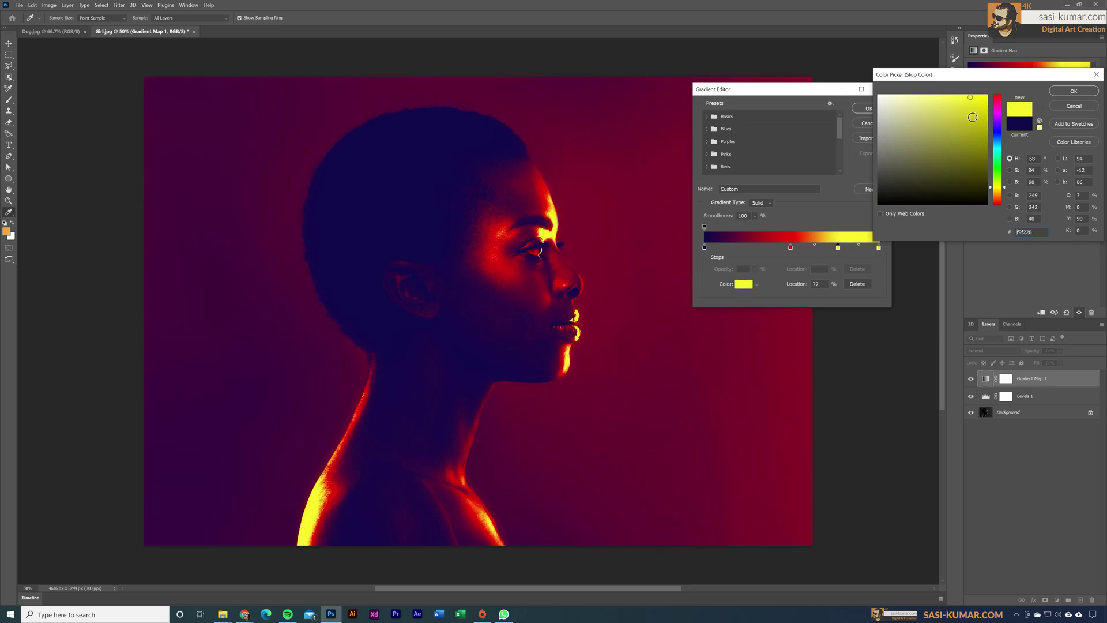
{"action": "left_click", "coordinate": [999, 195]}
{"action": "left_click_drag", "start_coordinate": [999, 195], "coordinate": [998, 199]}
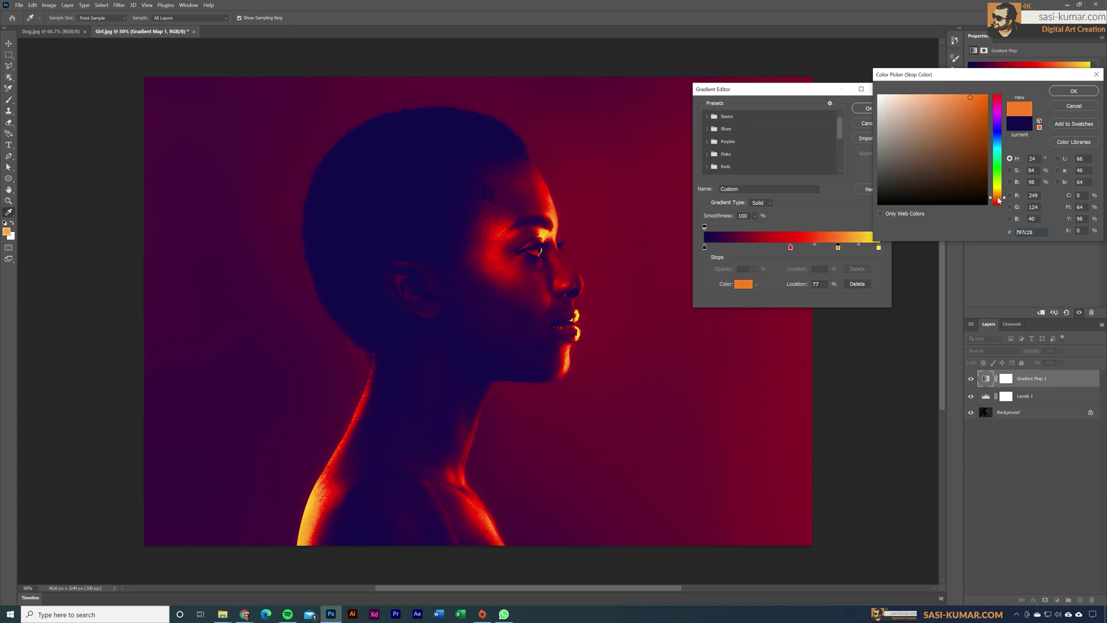
{"action": "left_click", "coordinate": [963, 140]}
{"action": "left_click", "coordinate": [975, 110]}
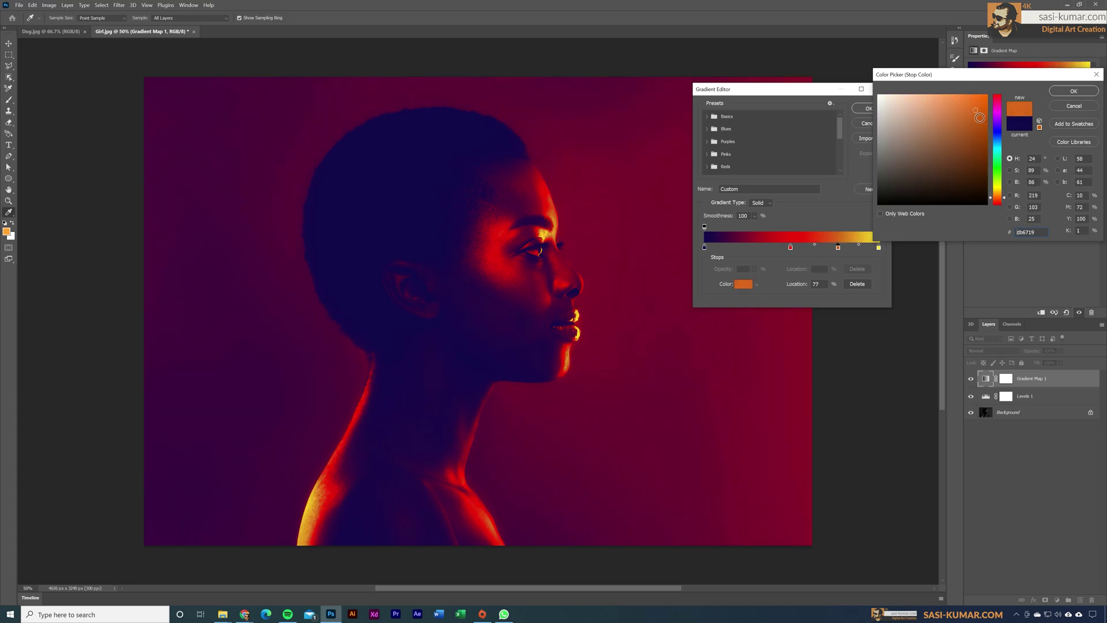
{"action": "left_click_drag", "start_coordinate": [974, 116], "coordinate": [982, 99]}
{"action": "left_click", "coordinate": [979, 95]}
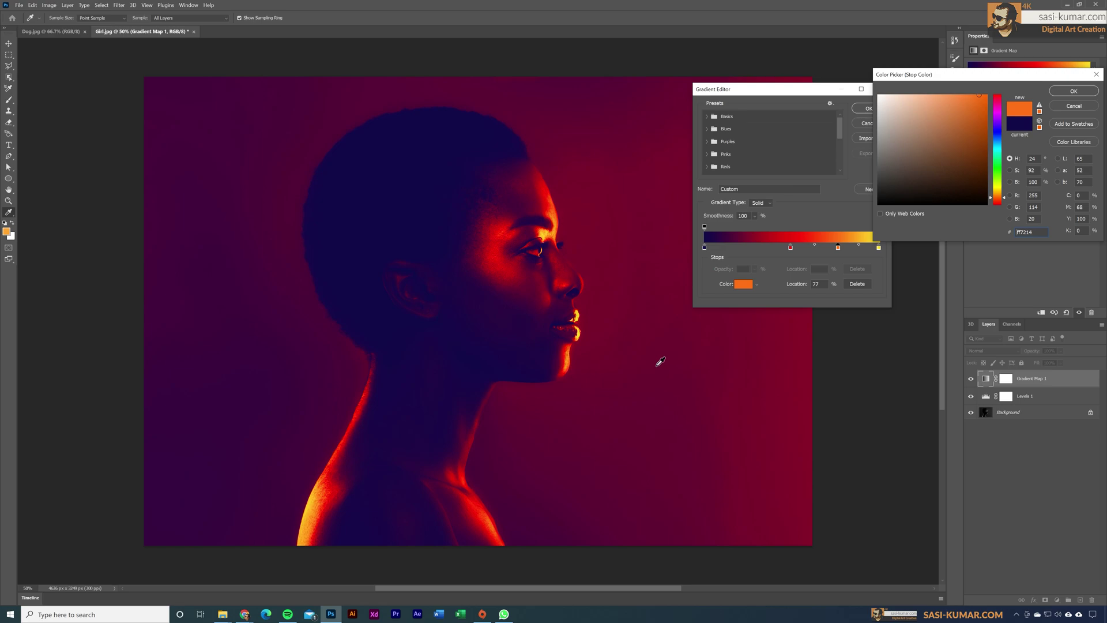
{"action": "left_click", "coordinate": [973, 96]}
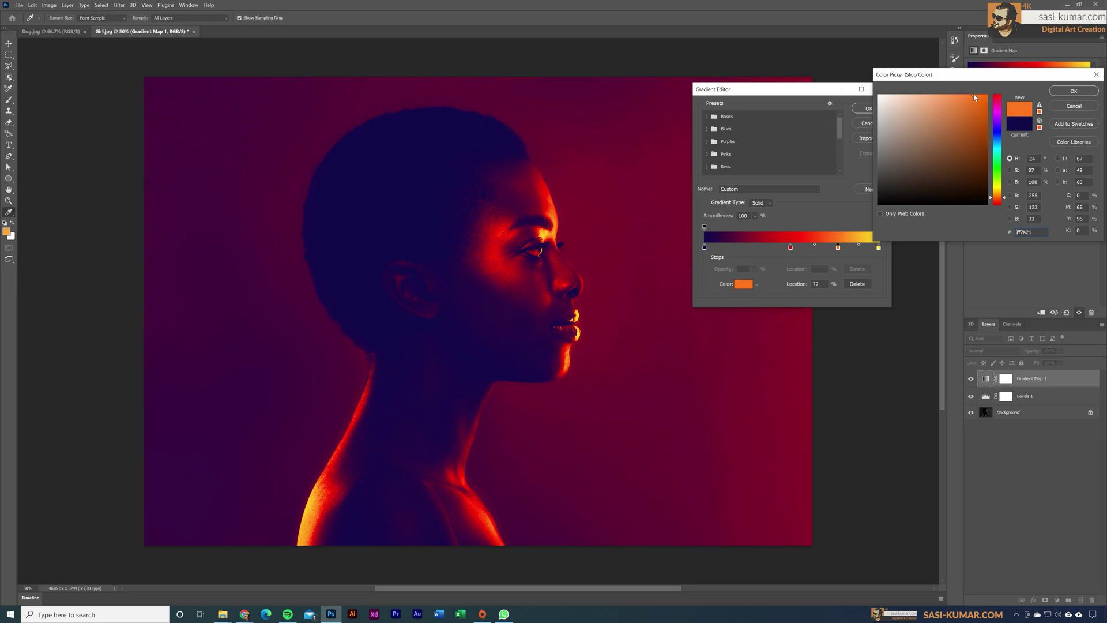
{"action": "left_click", "coordinate": [1086, 91]}
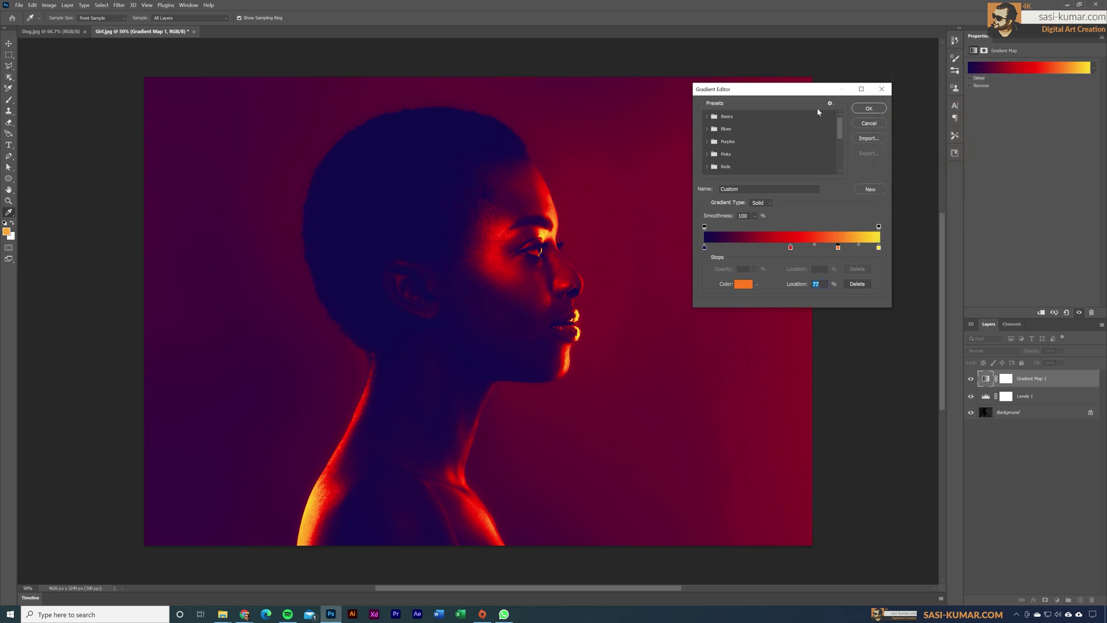
Apply the edited gradient and target the gradient map's layer mask
{"action": "left_click", "coordinate": [869, 109]}
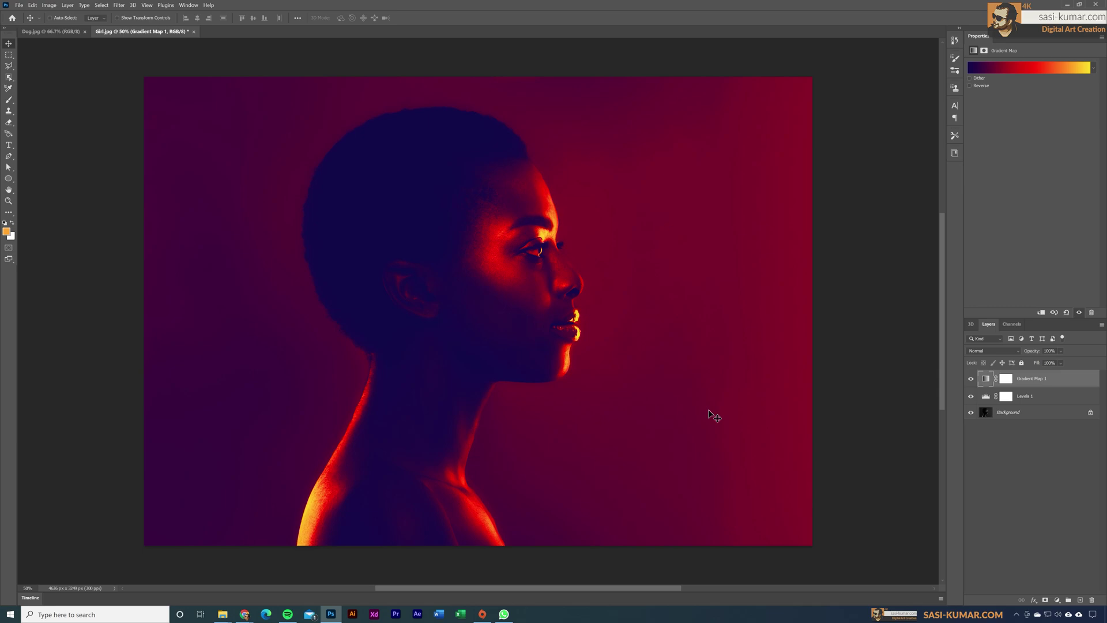
{"action": "key", "text": "ctrl+backslash"}
{"action": "key", "text": "d"}
Load the Blue_27 purple-to-teal preset from the Blues gradients
{"action": "left_click", "coordinate": [1023, 74]}
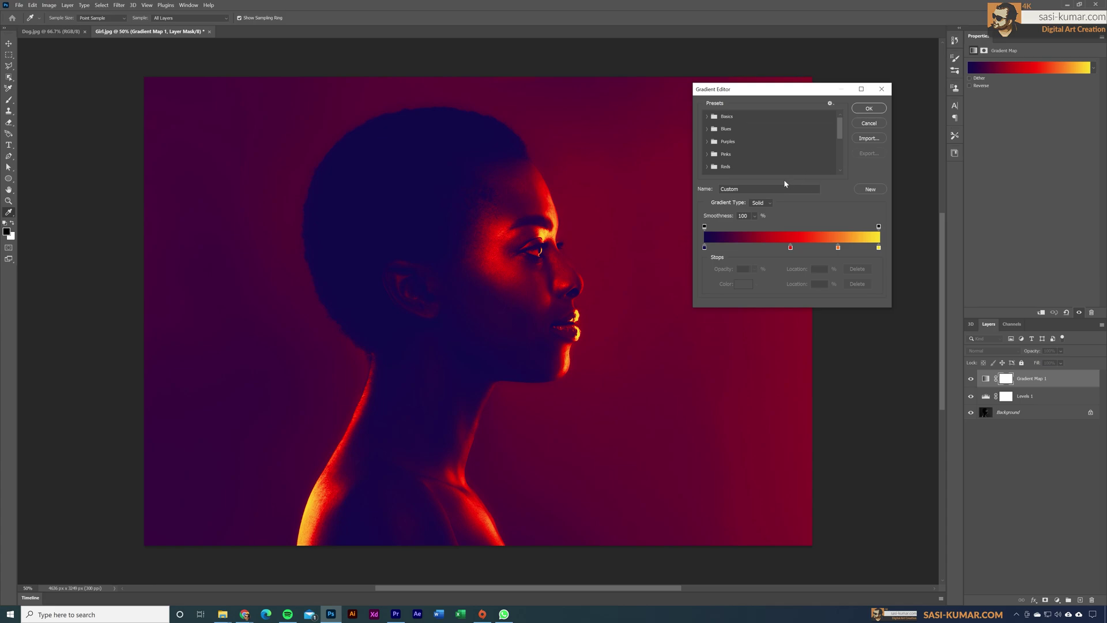
{"action": "left_click", "coordinate": [708, 132]}
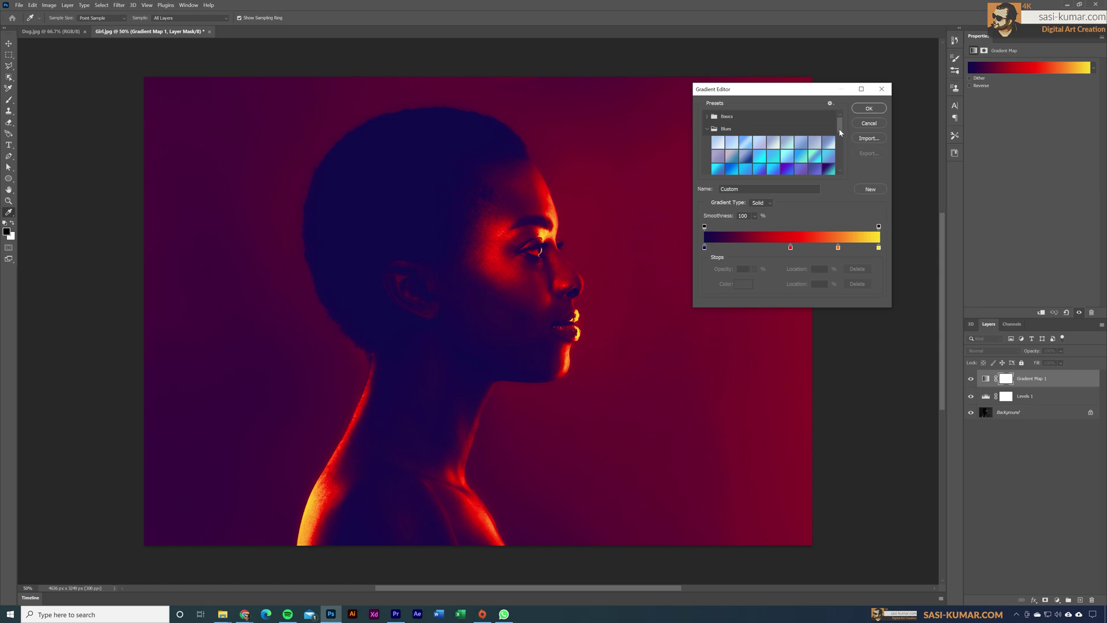
{"action": "scroll", "coordinate": [839, 133], "scroll_direction": "down", "scroll_amount": 1}
{"action": "left_click", "coordinate": [830, 159]}
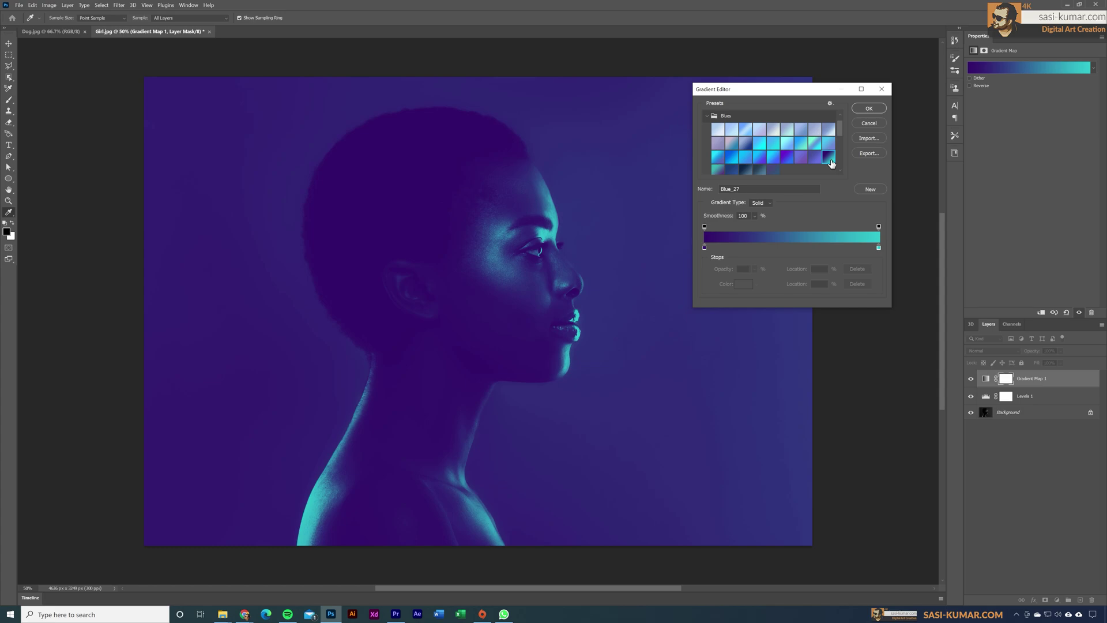
Darken the Blue_27 gradient's left purple stop slightly and apply the gradient
{"action": "double_click", "coordinate": [705, 248]}
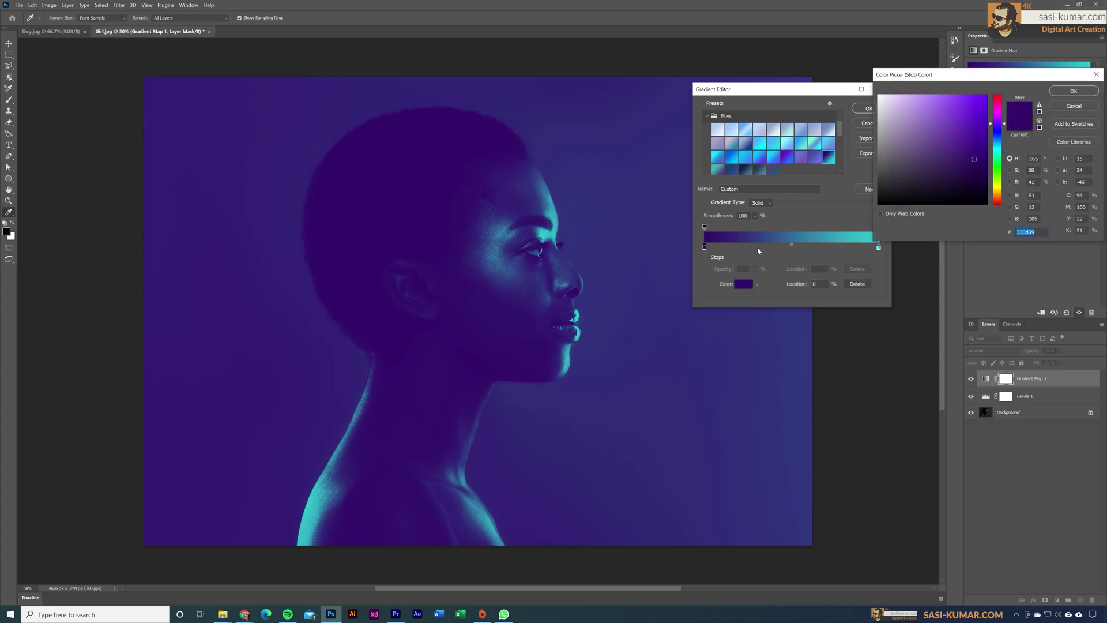
{"action": "left_click_drag", "start_coordinate": [979, 168], "coordinate": [975, 169]}
{"action": "left_click", "coordinate": [1069, 91]}
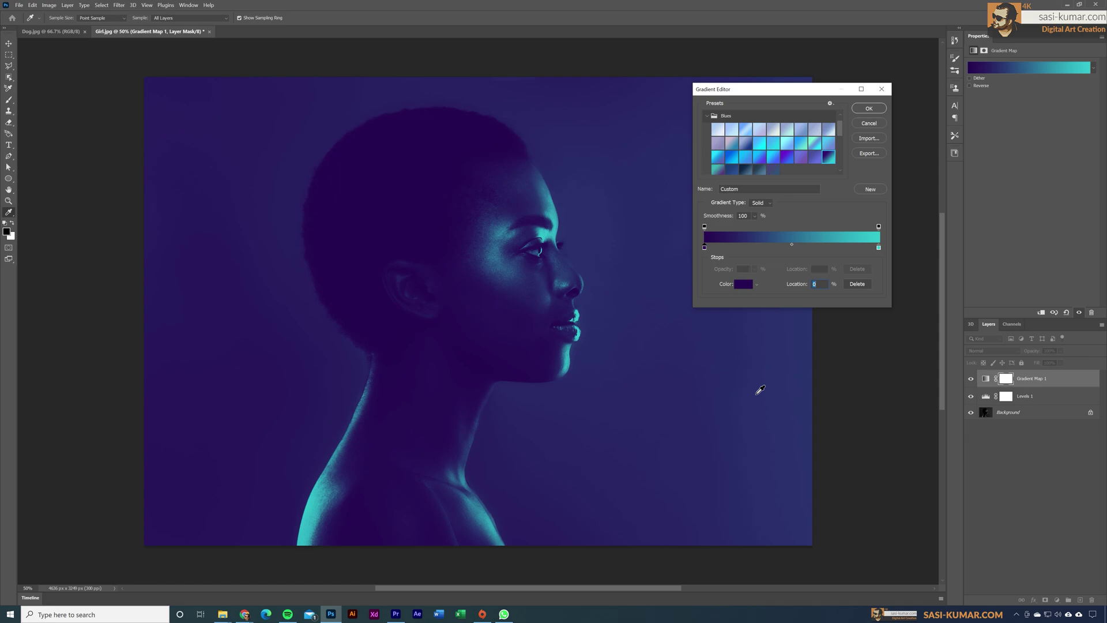
{"action": "left_click", "coordinate": [863, 114]}
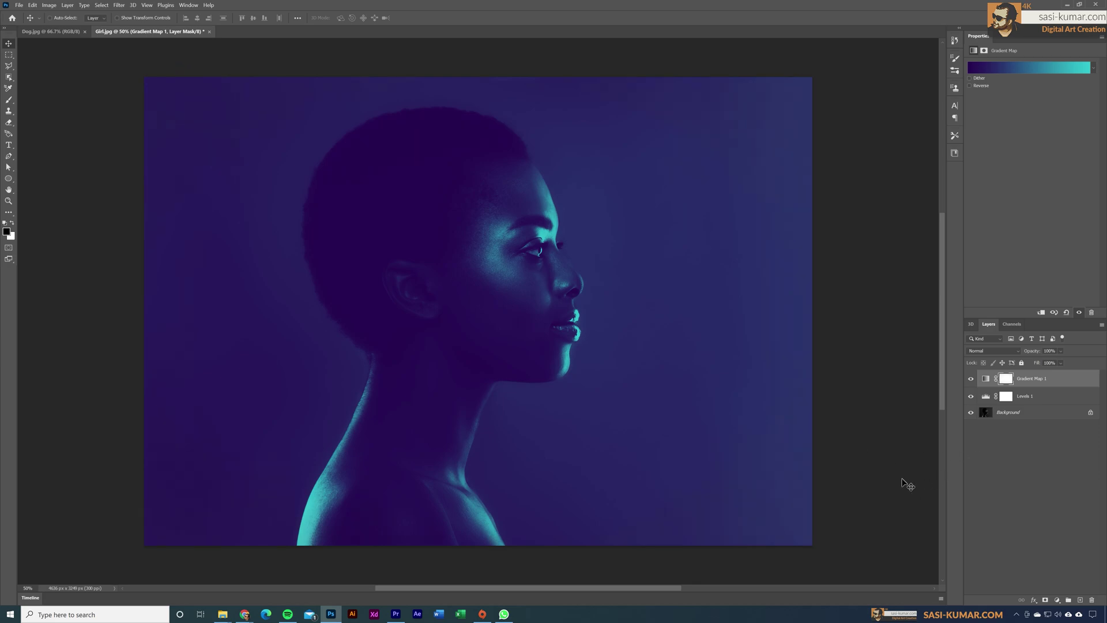
Convert the Background layer into an editable Layer 0
{"action": "left_click", "coordinate": [1038, 412]}
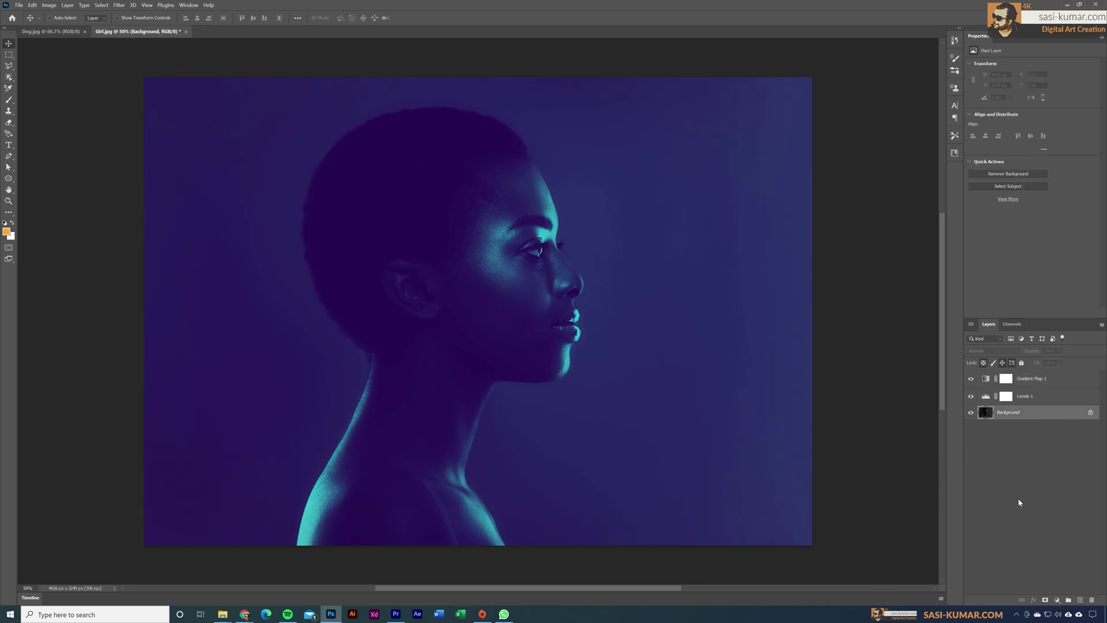
{"action": "double_click", "coordinate": [1060, 417]}
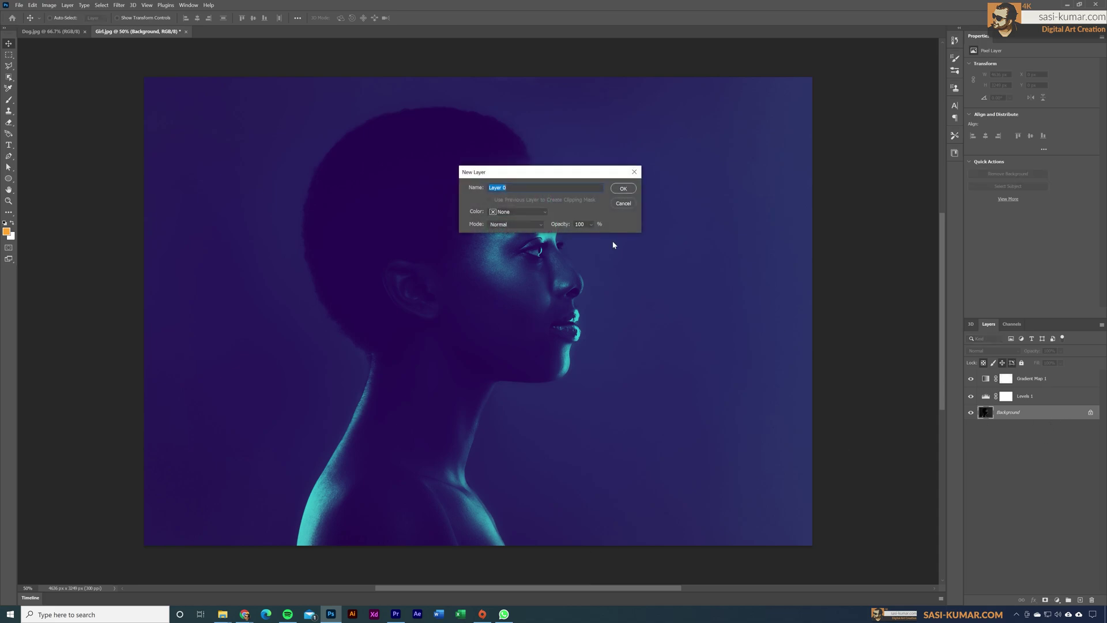
{"action": "left_click", "coordinate": [624, 189]}
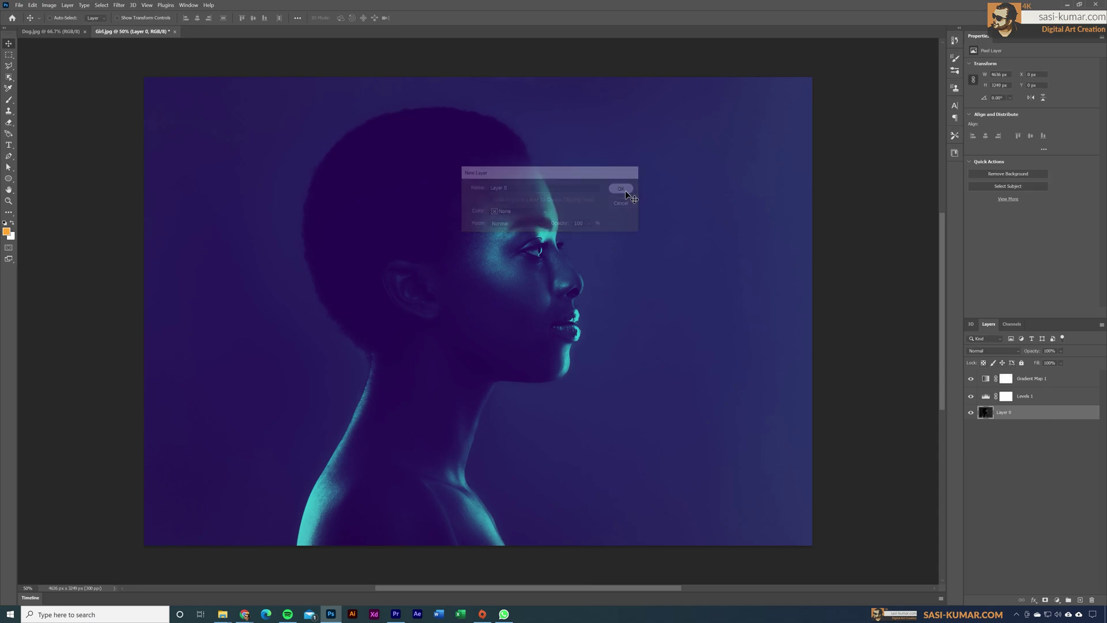
Apply a Camera Raw Filter with Grain set to 39 to Layer 0
{"action": "left_click", "coordinate": [119, 5]}
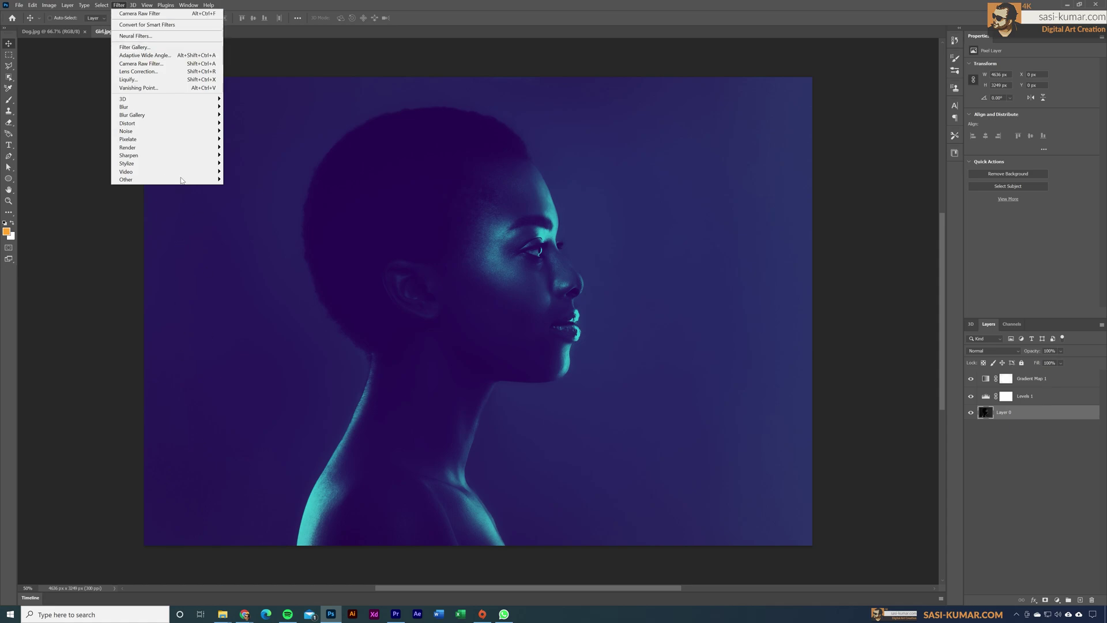
{"action": "left_click", "coordinate": [178, 64]}
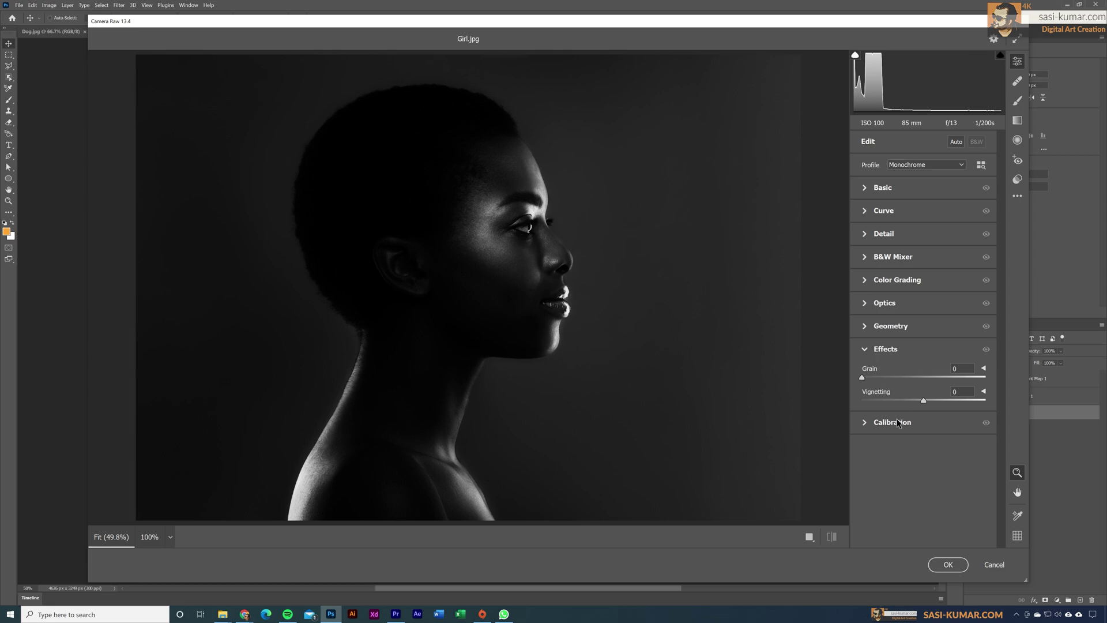
{"action": "left_click_drag", "start_coordinate": [862, 378], "coordinate": [909, 378]}
{"action": "left_click", "coordinate": [947, 565]}
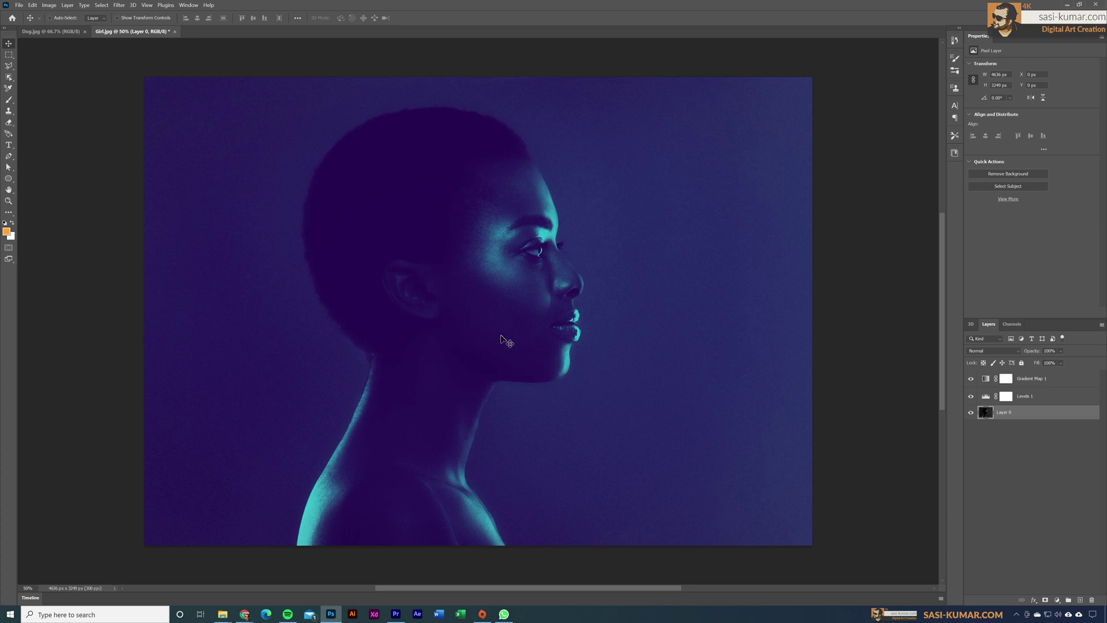
{"action": "key", "text": "ctrl+plus"}
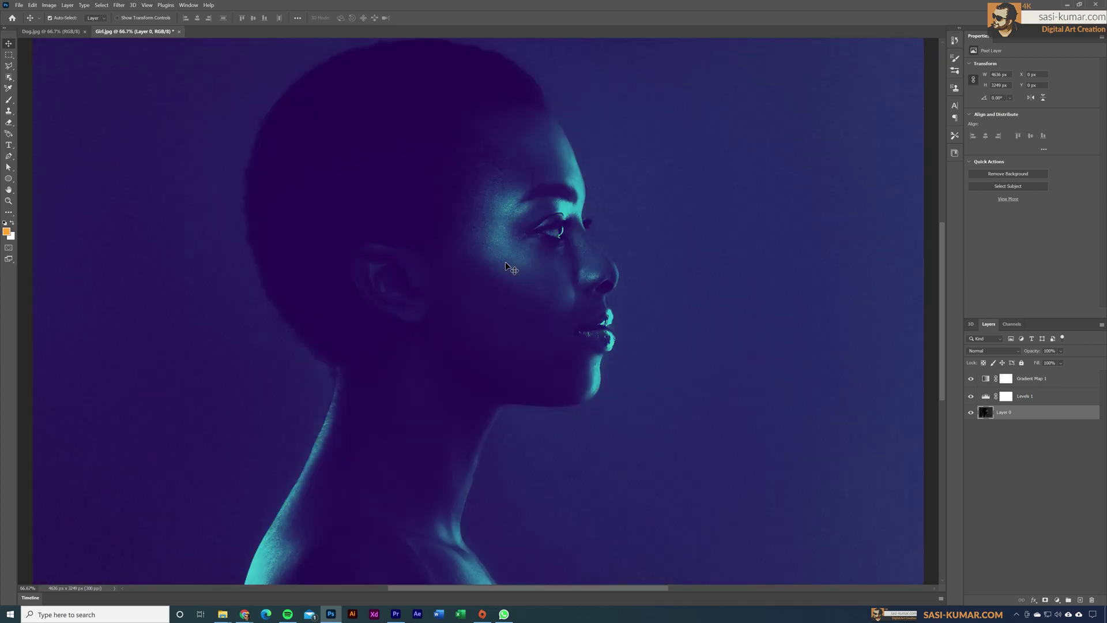
{"action": "key", "text": "ctrl+plus"}
{"action": "key", "text": "ctrl+plus"}
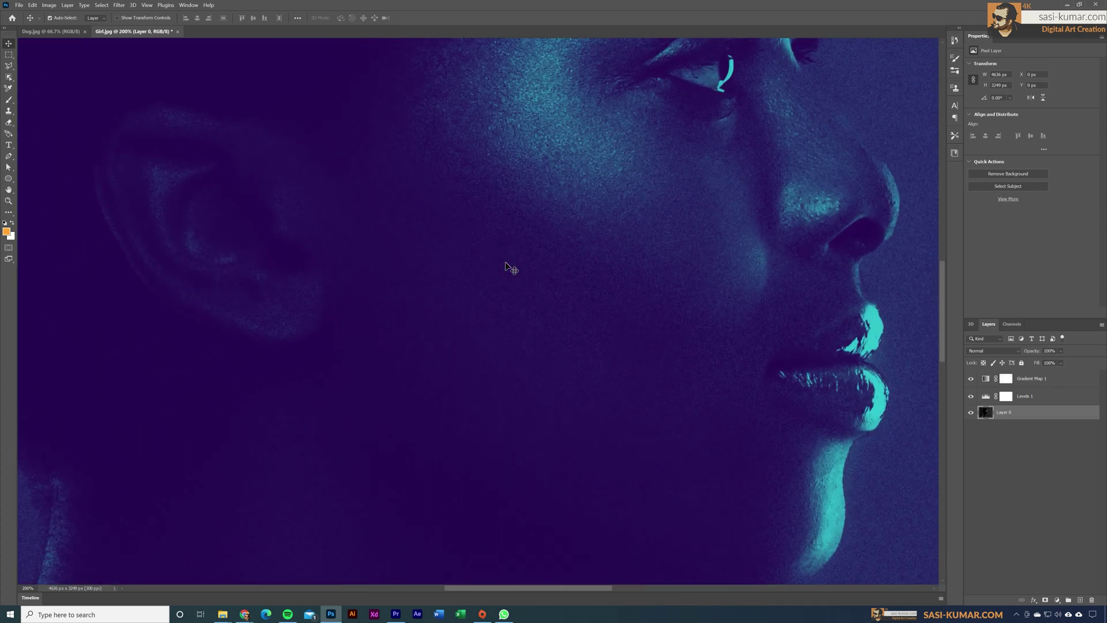
{"action": "key", "text": "ctrl+minus"}
{"action": "key", "text": "ctrl+minus"}
{"action": "key", "text": "ctrl+minus"}
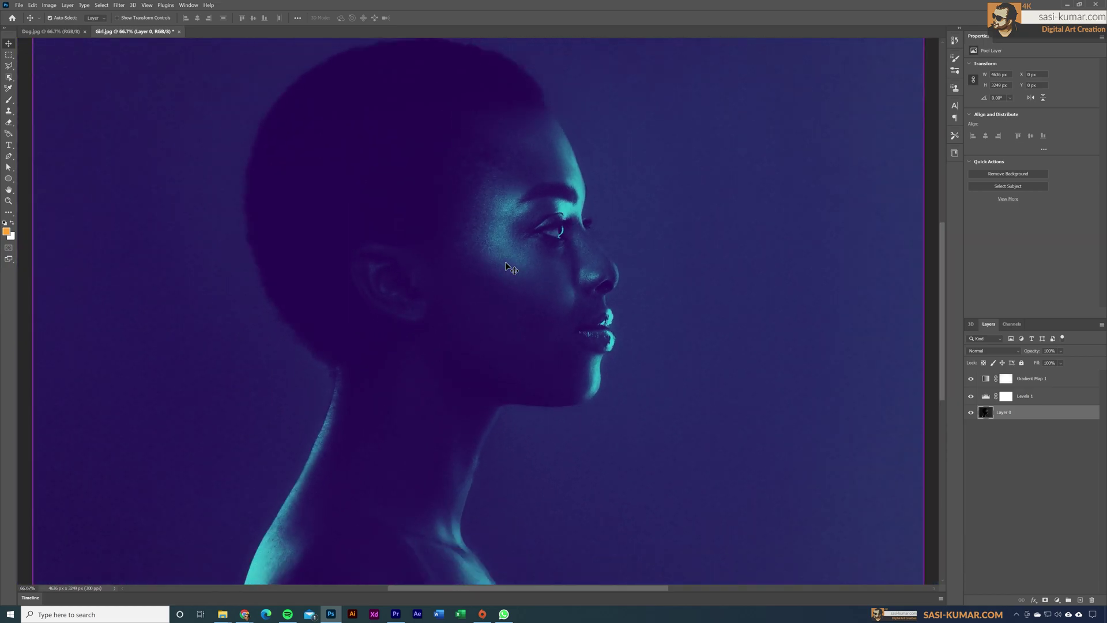